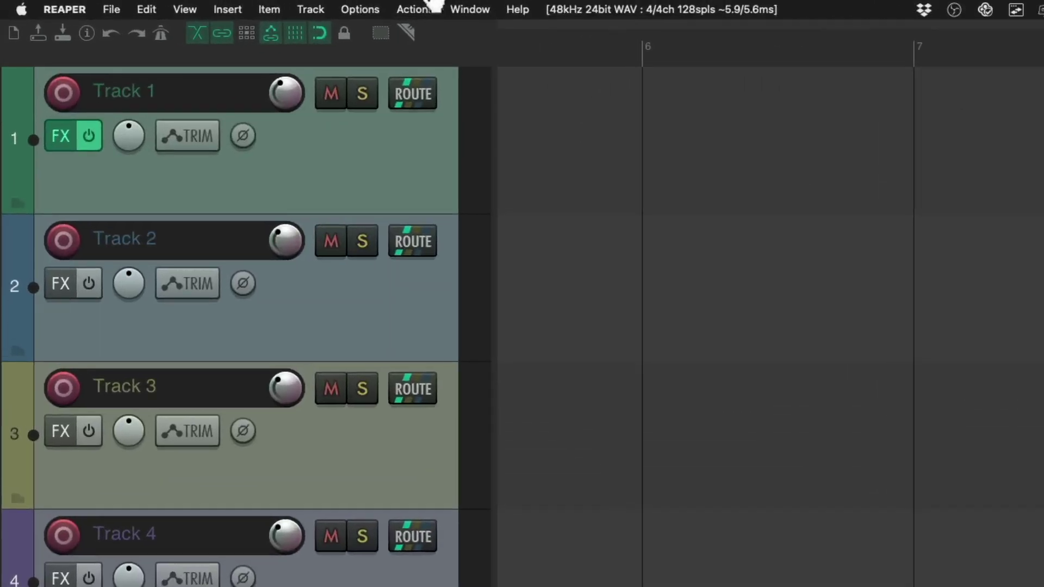
Run the Default_7.0_theme_adjuster.lua script from the action list filtered by 'theme'.
left_click(304, 7)
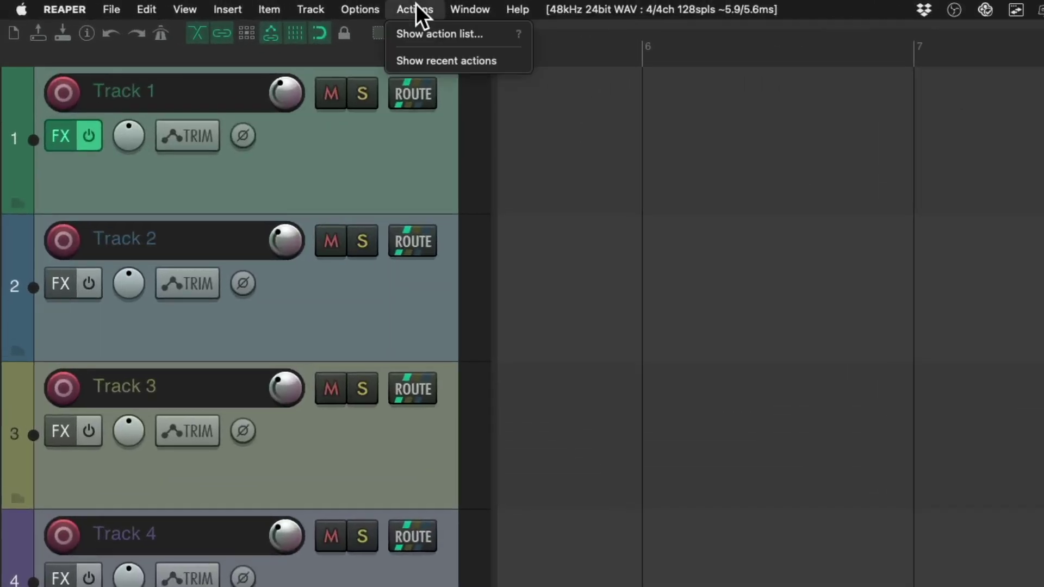
left_click(396, 33)
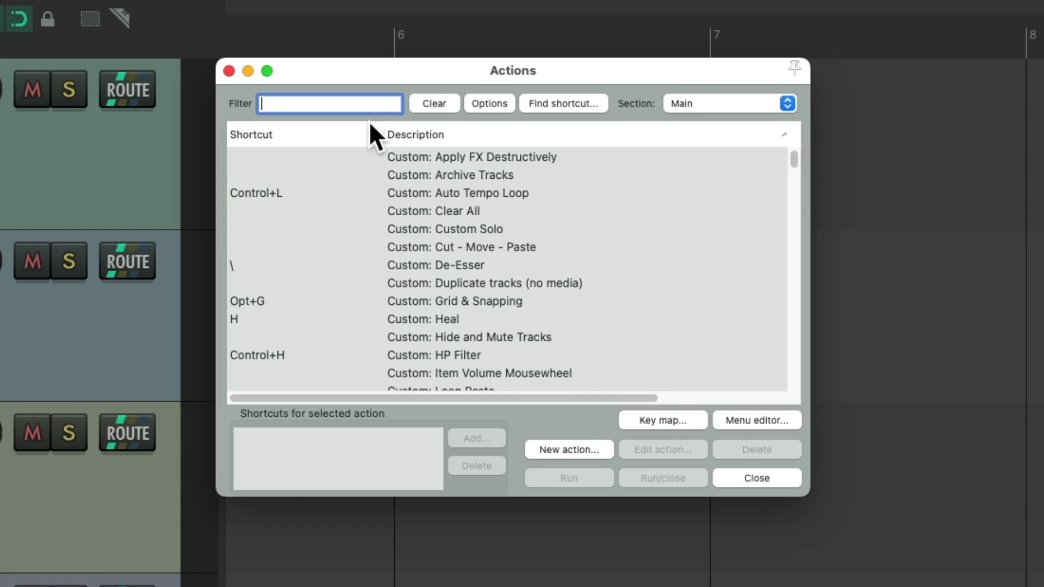
type("theme")
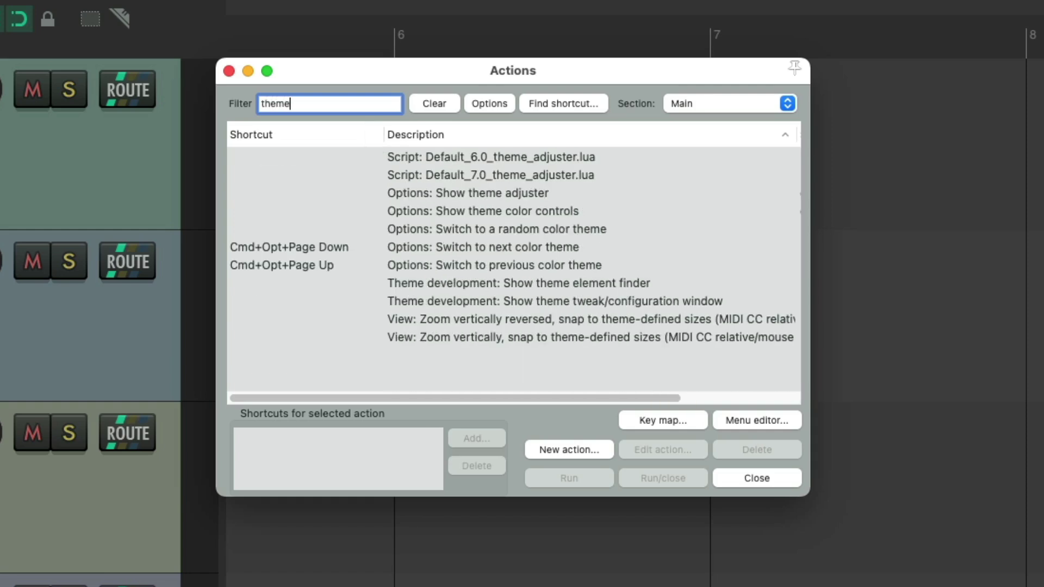
left_click(463, 173)
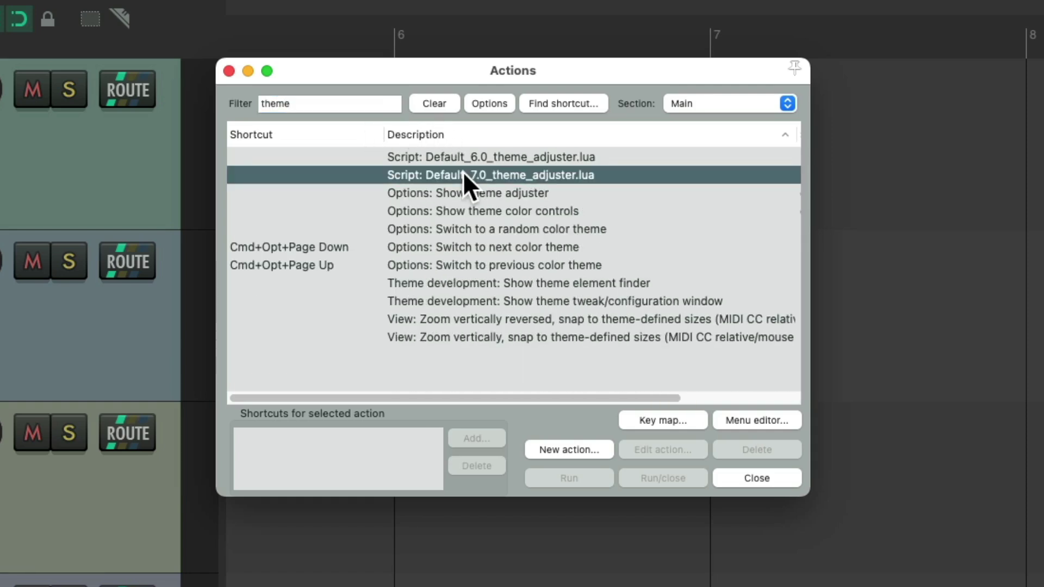
double_click(502, 175)
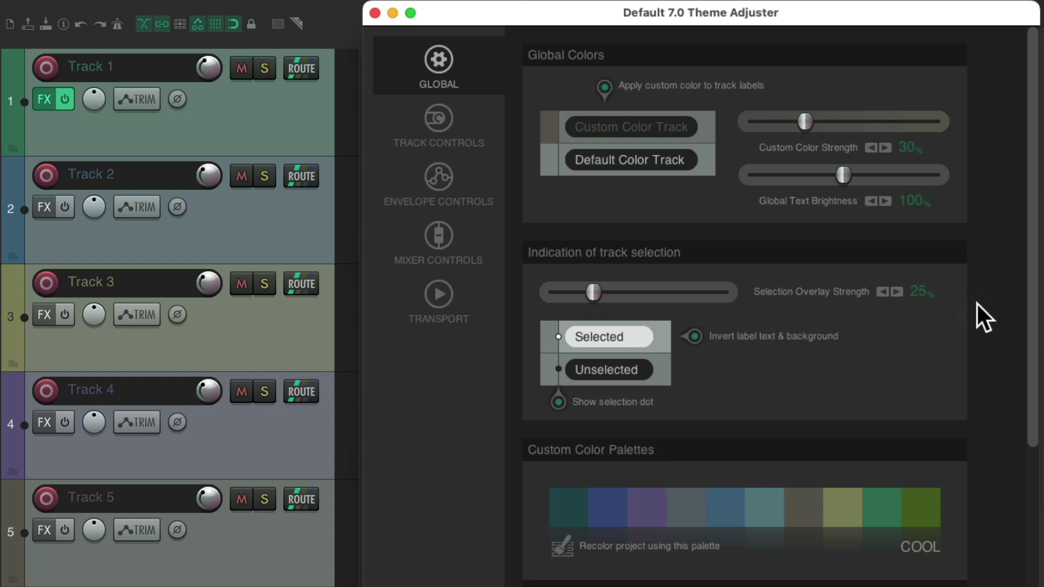
Reset all Theme Adjuster values to their defaults under Parameter Management and confirm.
scroll(988, 381, "down", 12)
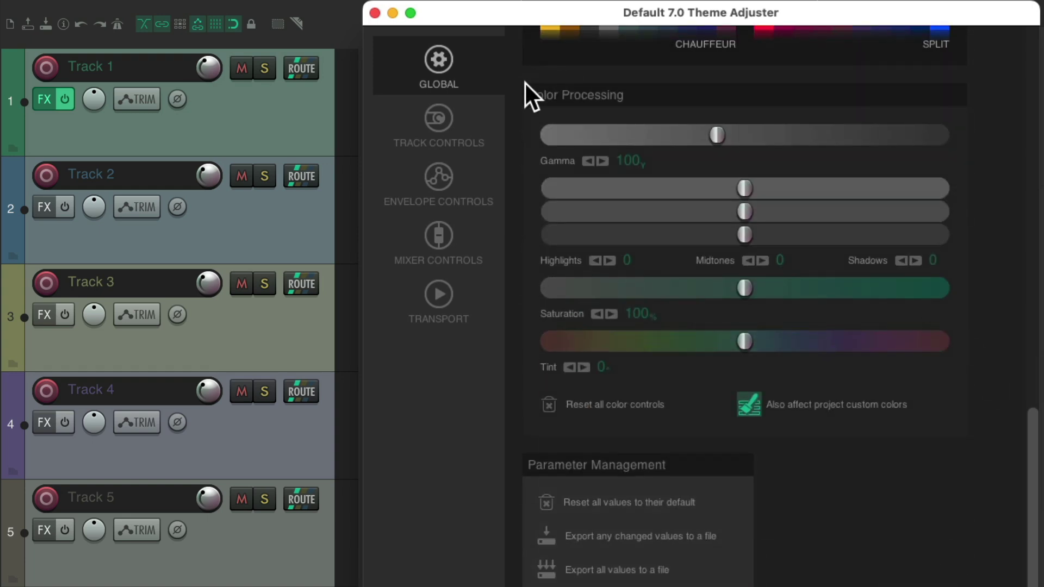
scroll(841, 249, "down", 2)
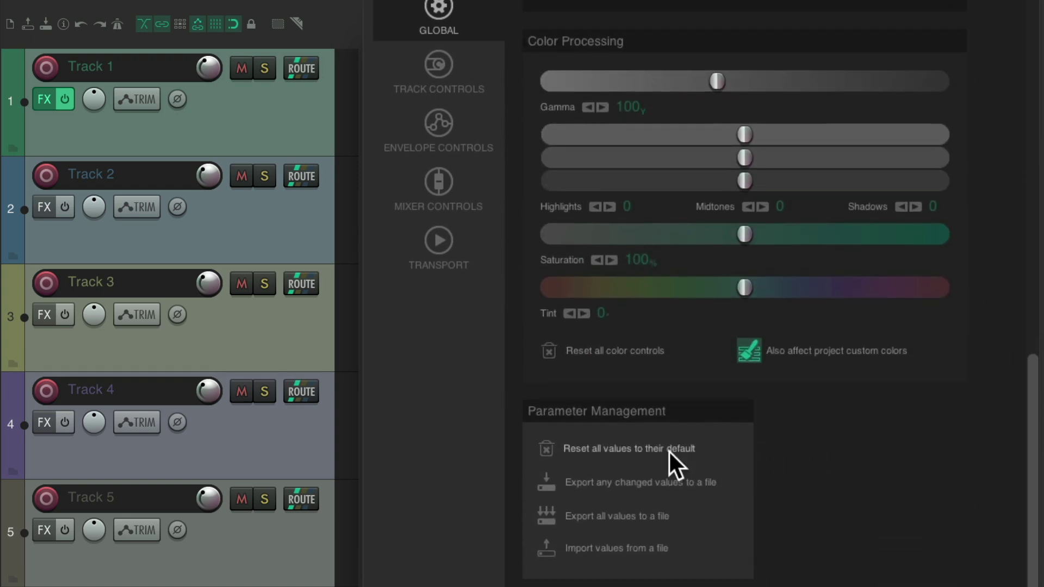
left_click(668, 451)
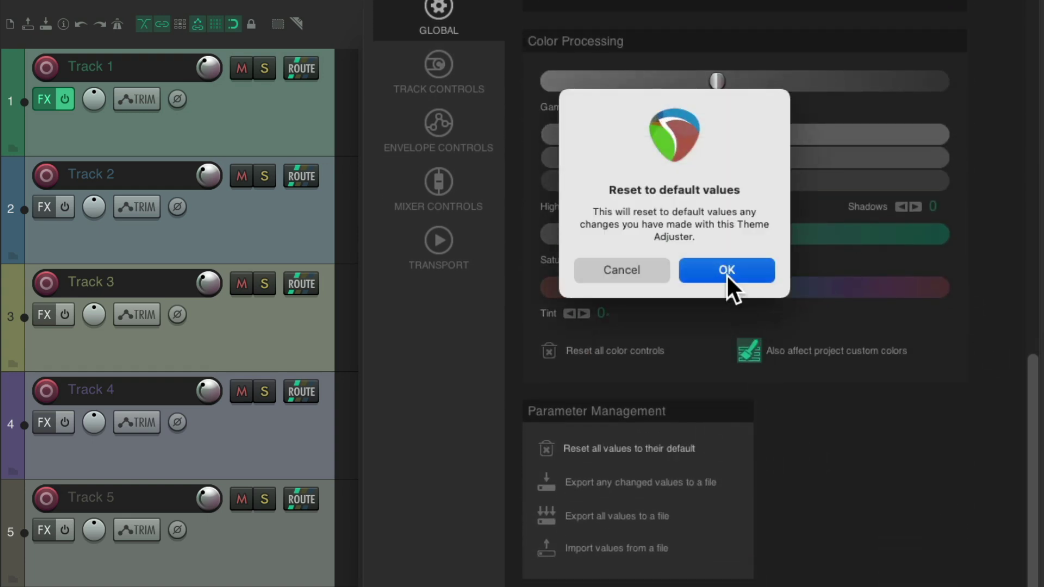
left_click(726, 274)
scroll(999, 381, "up", 10)
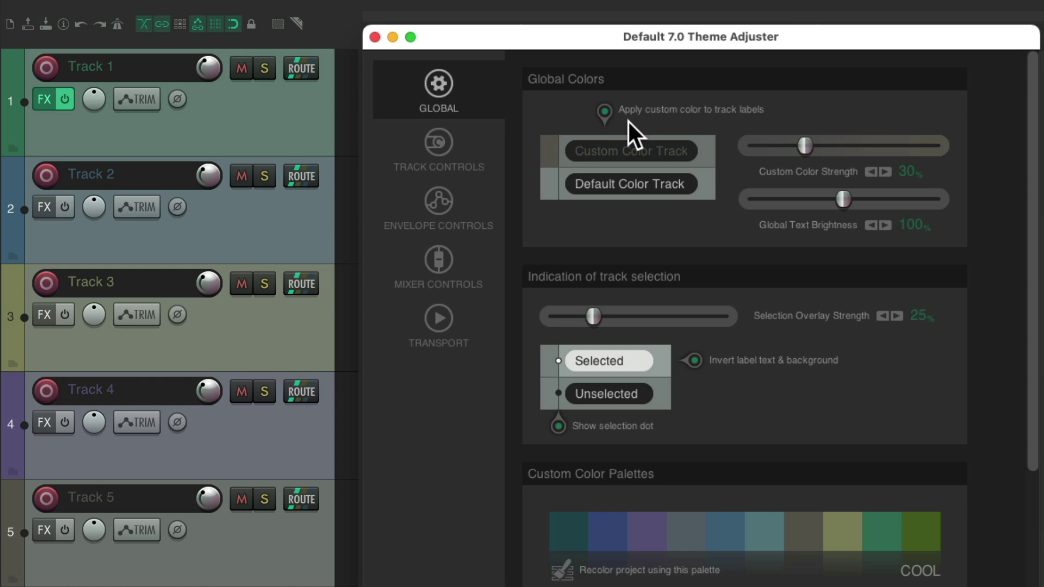
Turn off custom colour on track labels and restore Global Text Brightness to 100 after trying 150.
left_click(605, 111)
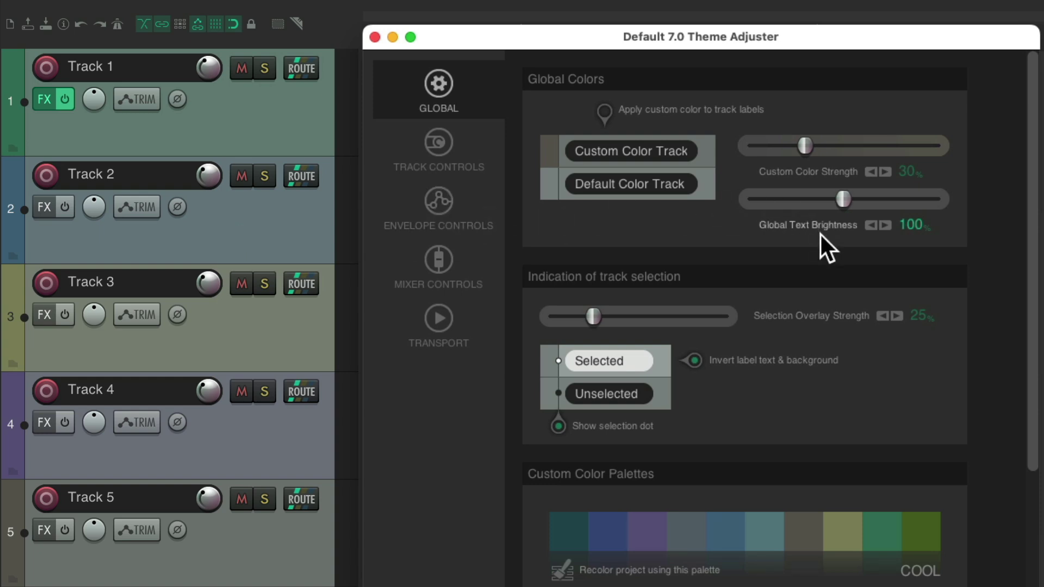
left_click_drag(849, 196, 952, 207)
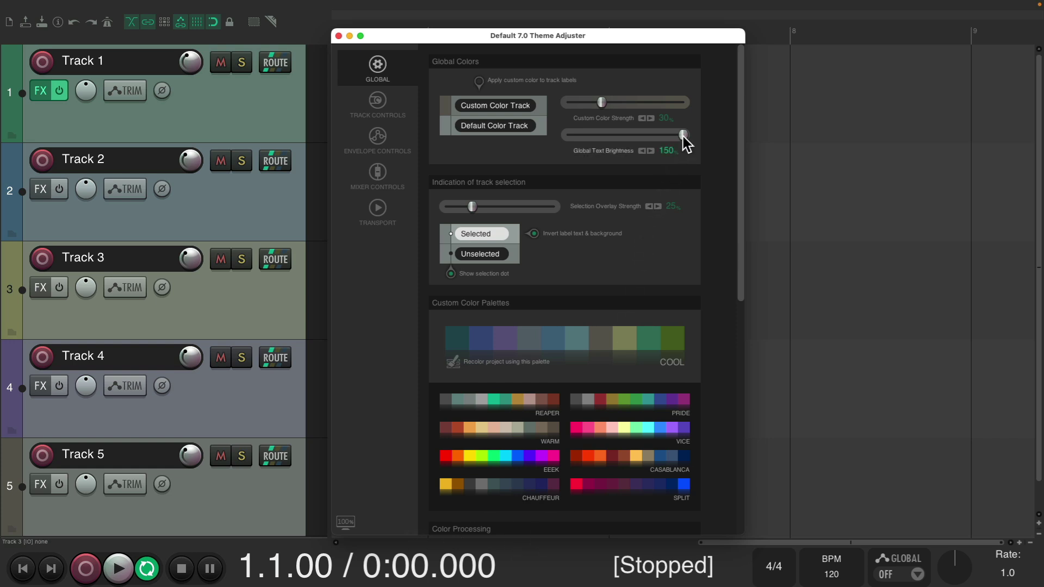
mouse_move(683, 136)
left_mouse_down()
mouse_move(571, 139)
mouse_move(689, 144)
left_mouse_up()
double_click(684, 138)
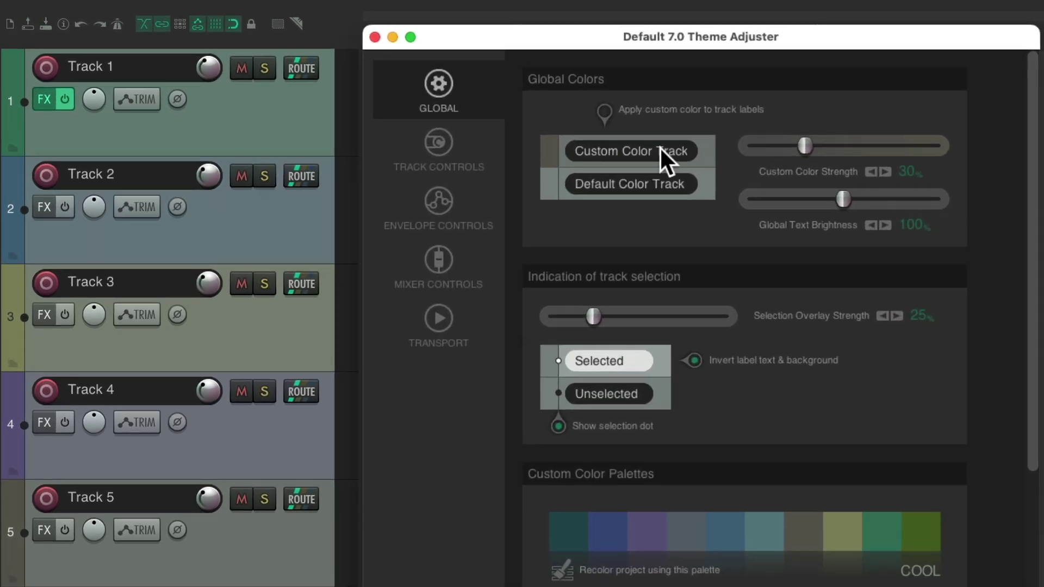
On the Track Controls page, move FX ahead of ROUTE and reposition the phase and knob elements.
left_click(441, 141)
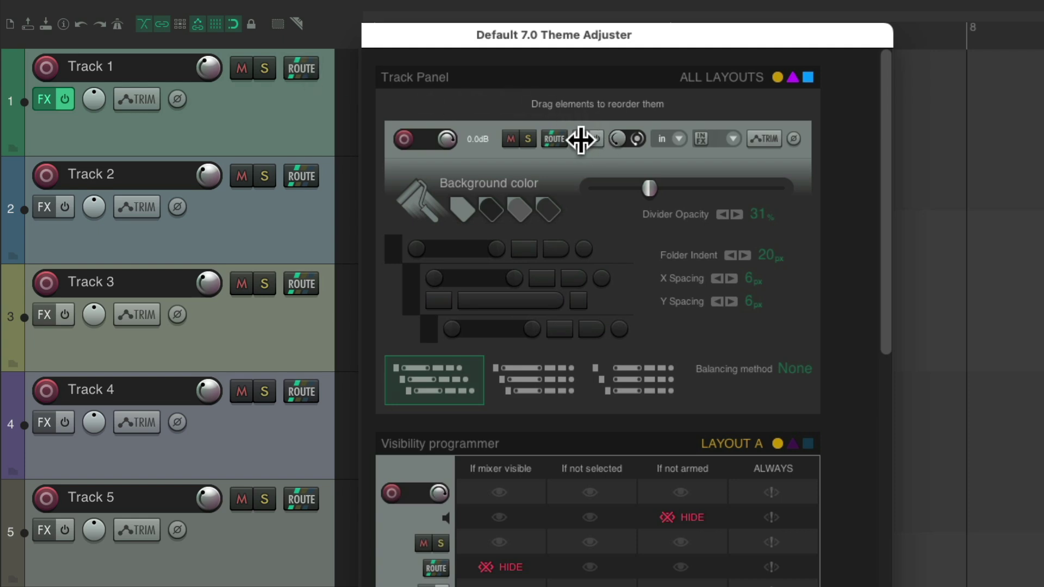
left_click_drag(581, 139, 556, 145)
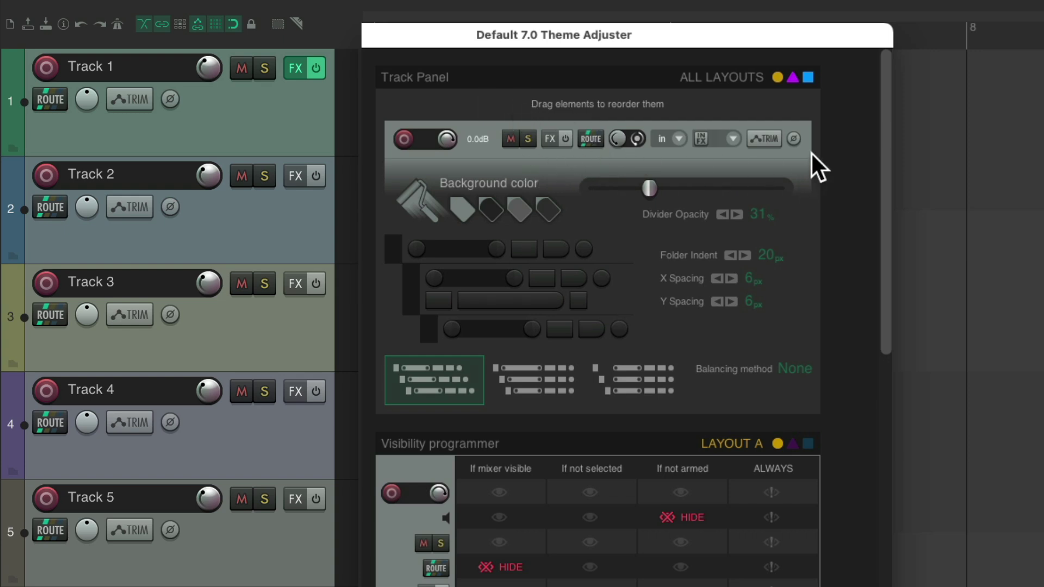
left_click_drag(794, 138, 813, 163)
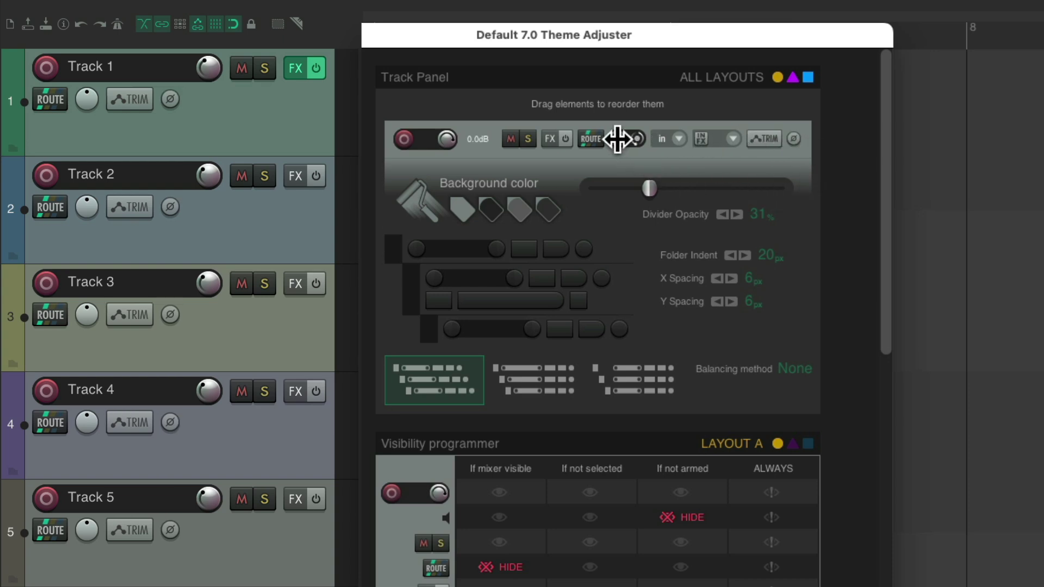
mouse_move(617, 138)
left_mouse_down()
mouse_move(788, 138)
mouse_move(625, 141)
left_mouse_up()
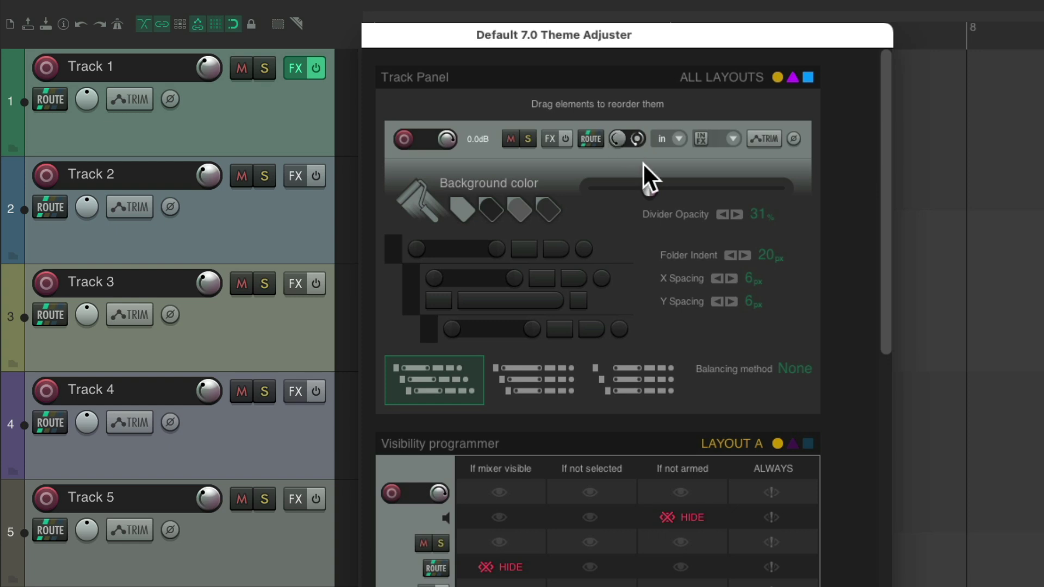
With the mixer shown, clear the 'If mixer visible' HIDE cells for ROUTE, knobs and phase.
scroll(852, 423, "down", 8)
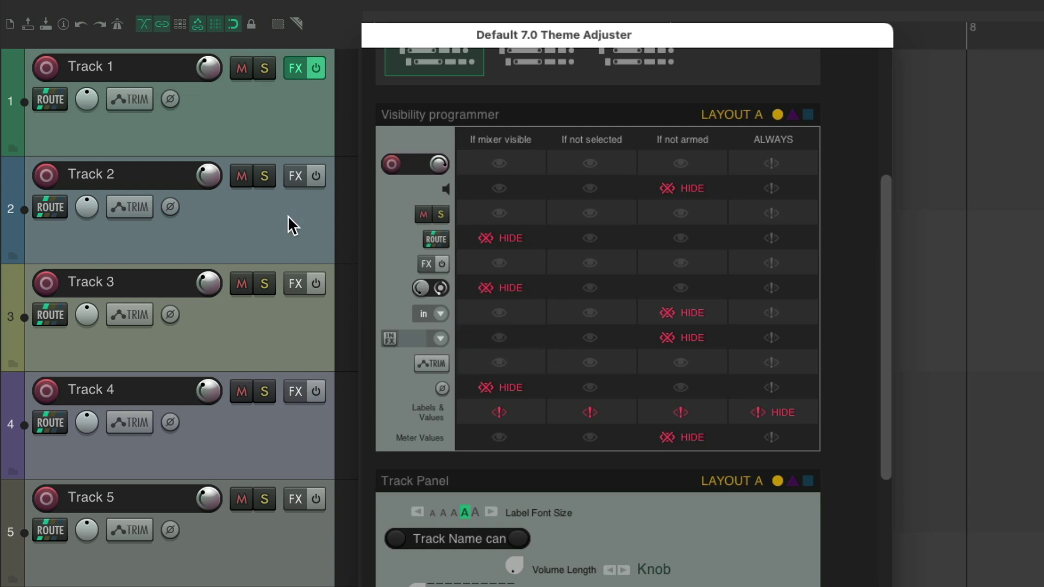
key("ctrl+m")
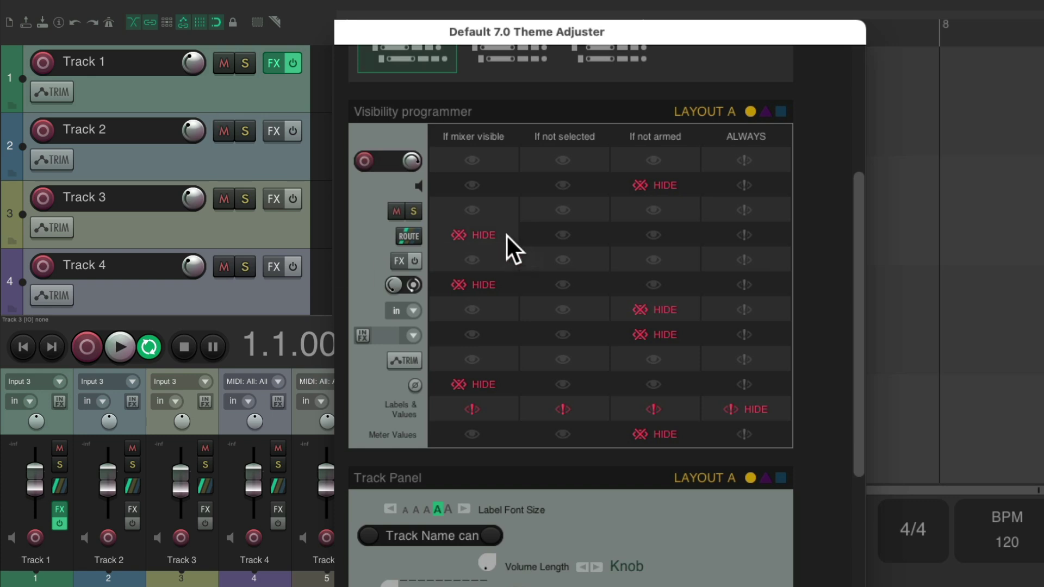
left_click(494, 234)
left_click(493, 285)
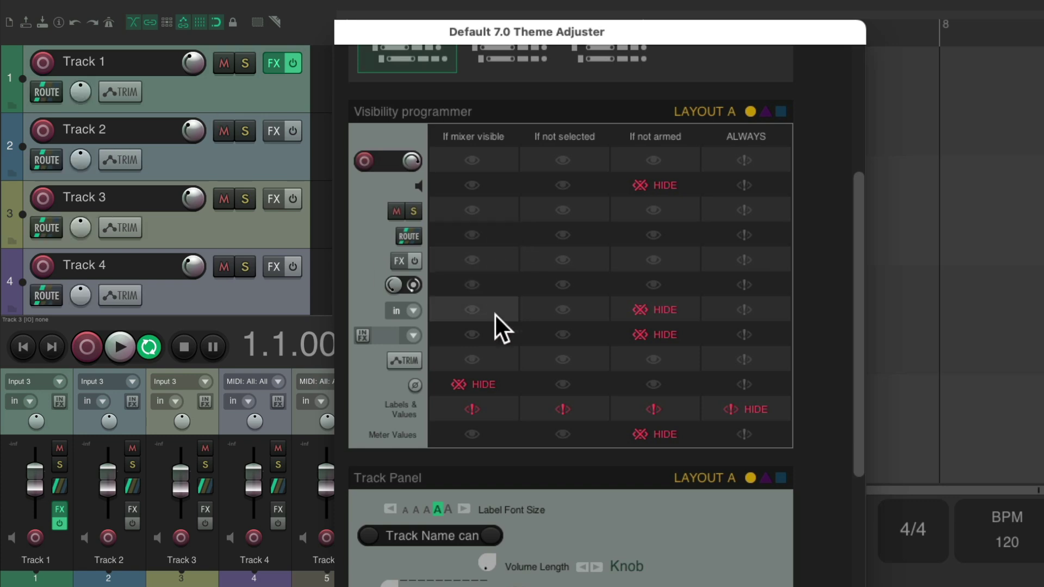
left_click(494, 382)
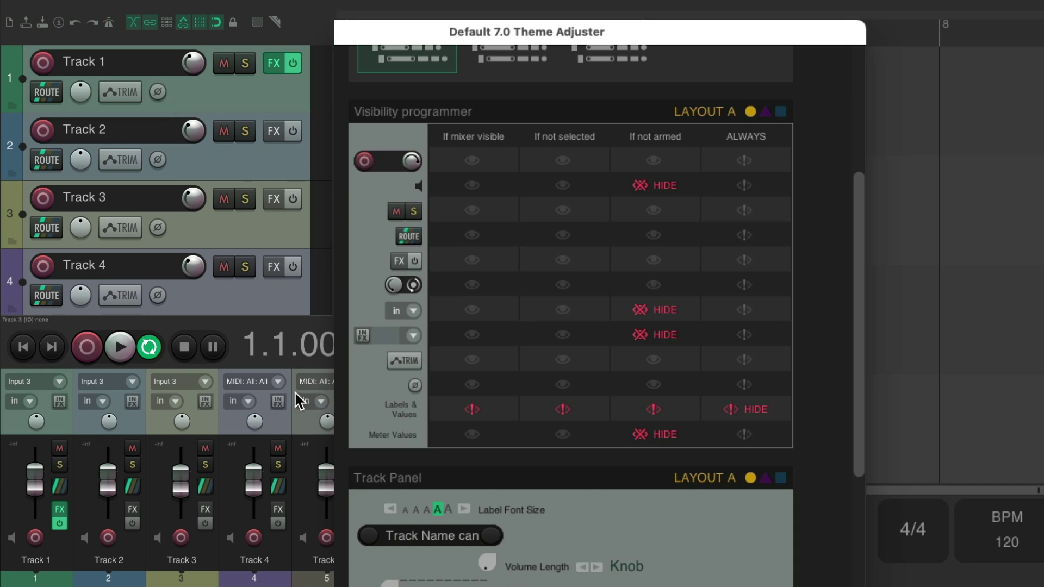
key("ctrl+m")
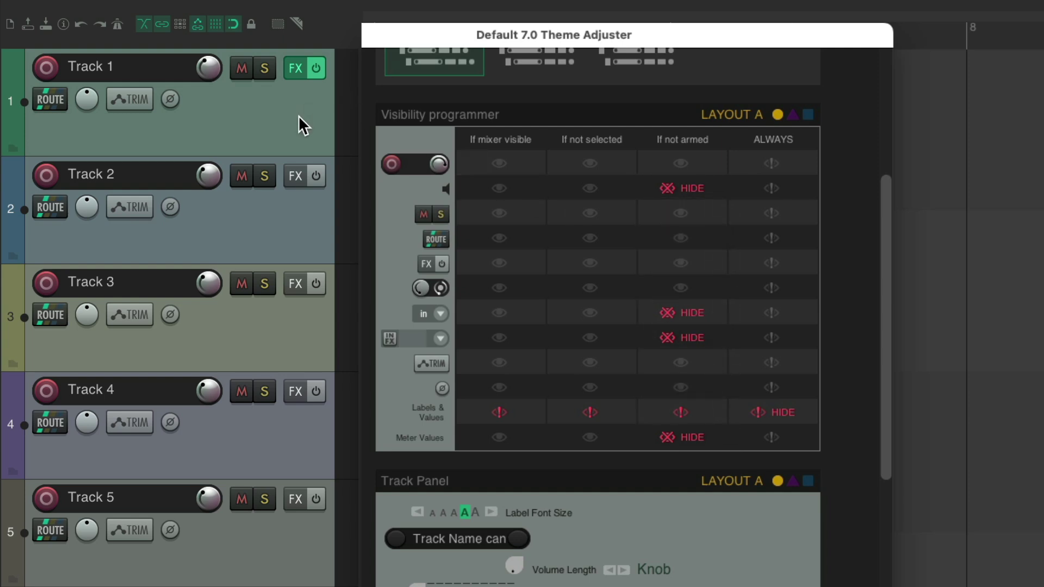
Record-arm Track 1 to preview its monitoring and record-mode options, then disarm it.
left_click(47, 64)
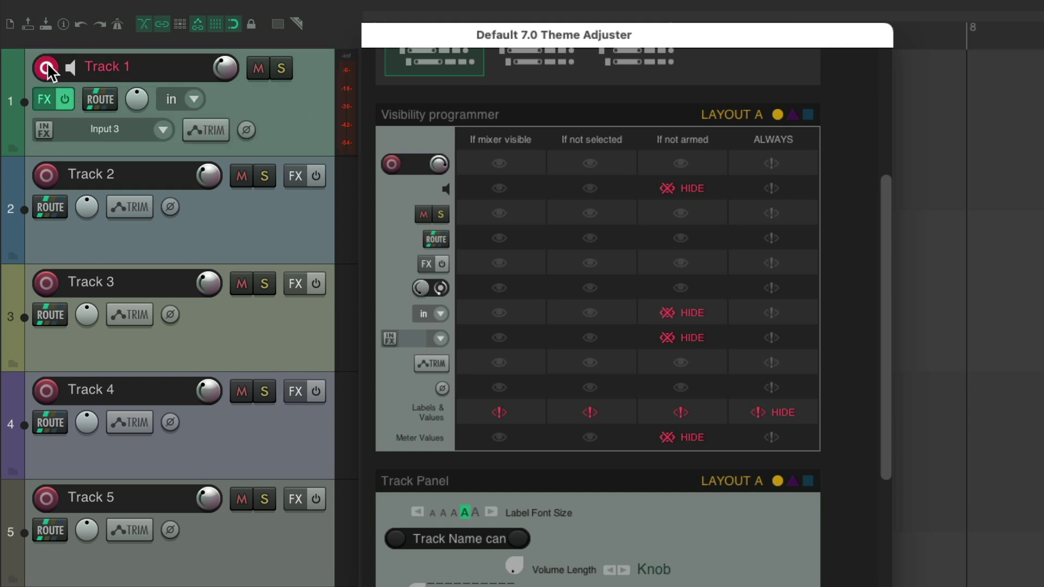
right_click(71, 66)
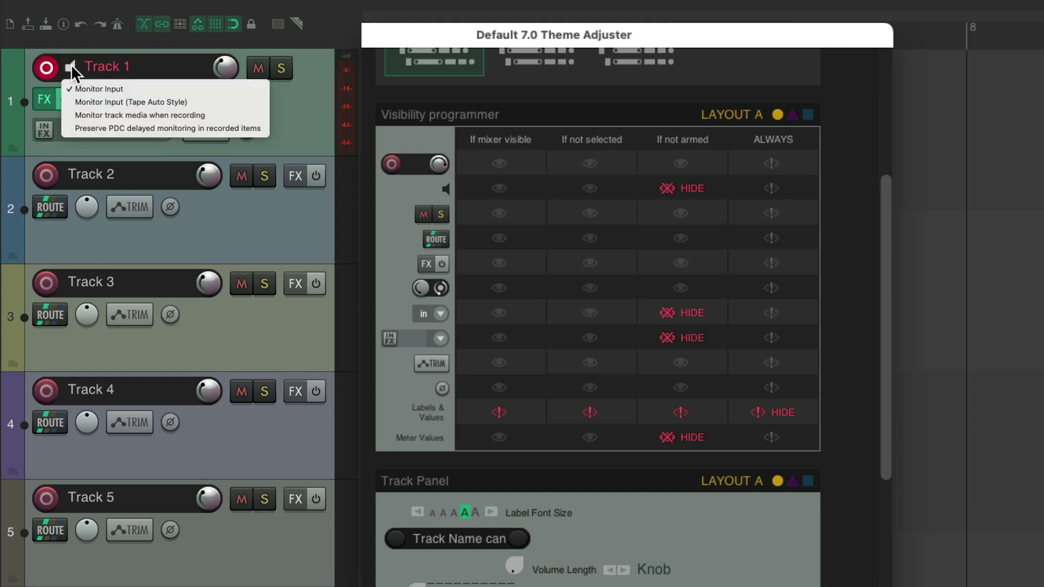
left_click(286, 103)
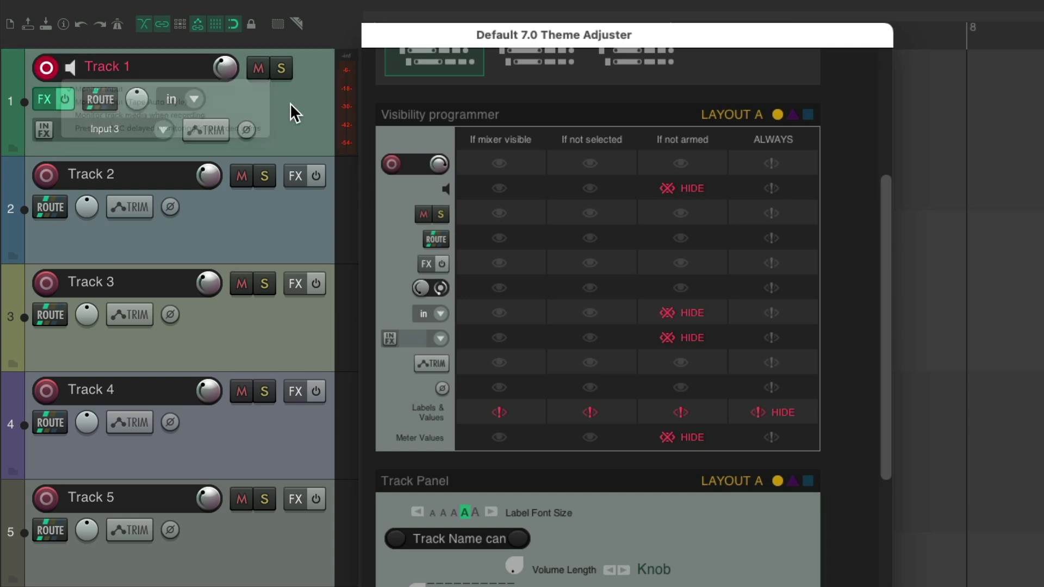
left_click(193, 98)
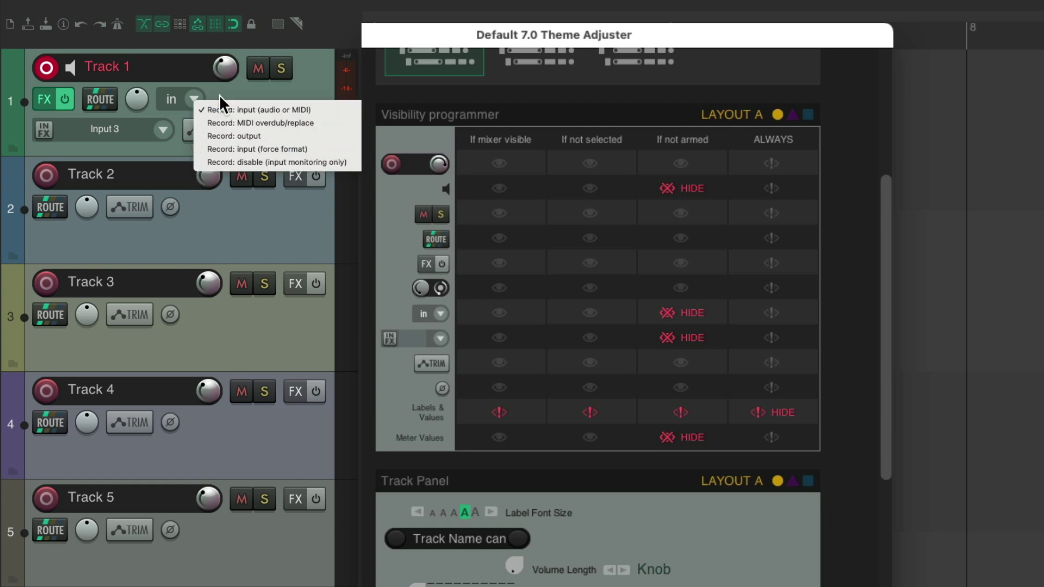
left_click(202, 109)
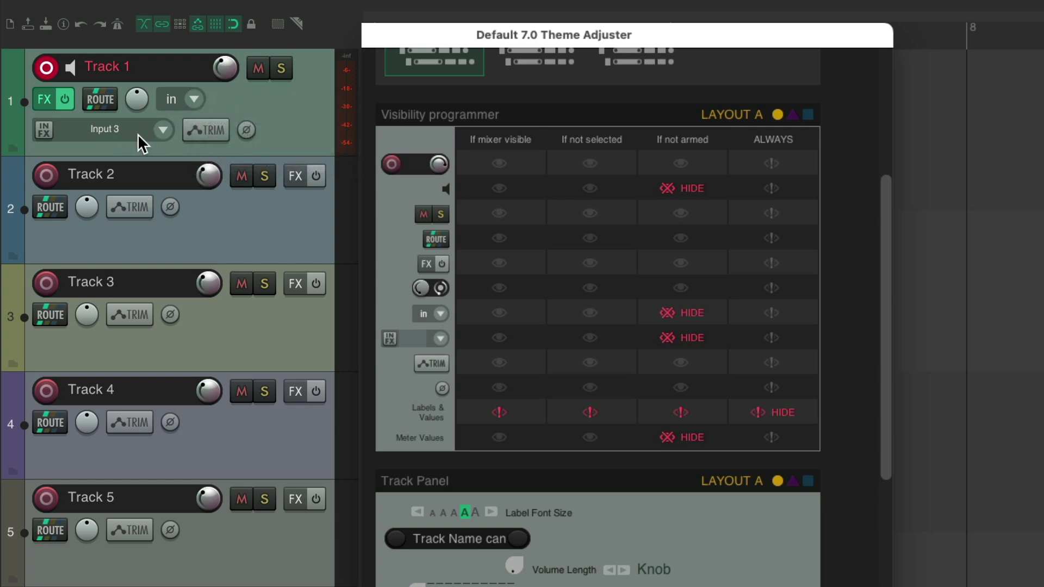
left_click(47, 68)
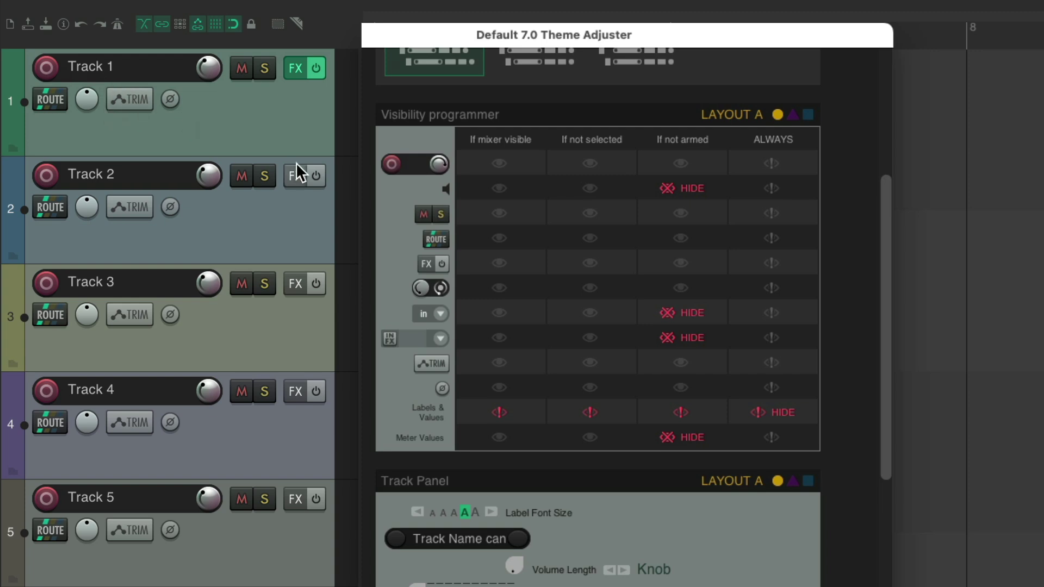
On unarmed tracks, hide the monitoring speaker and record-mode controls and show the input selector row.
left_click(701, 183)
left_click(709, 307)
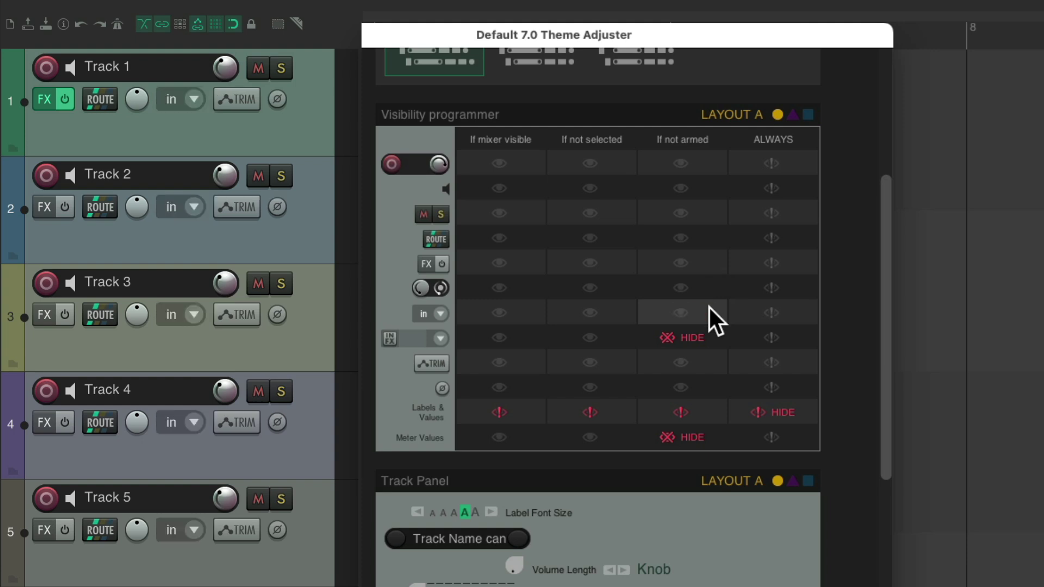
left_click(706, 333)
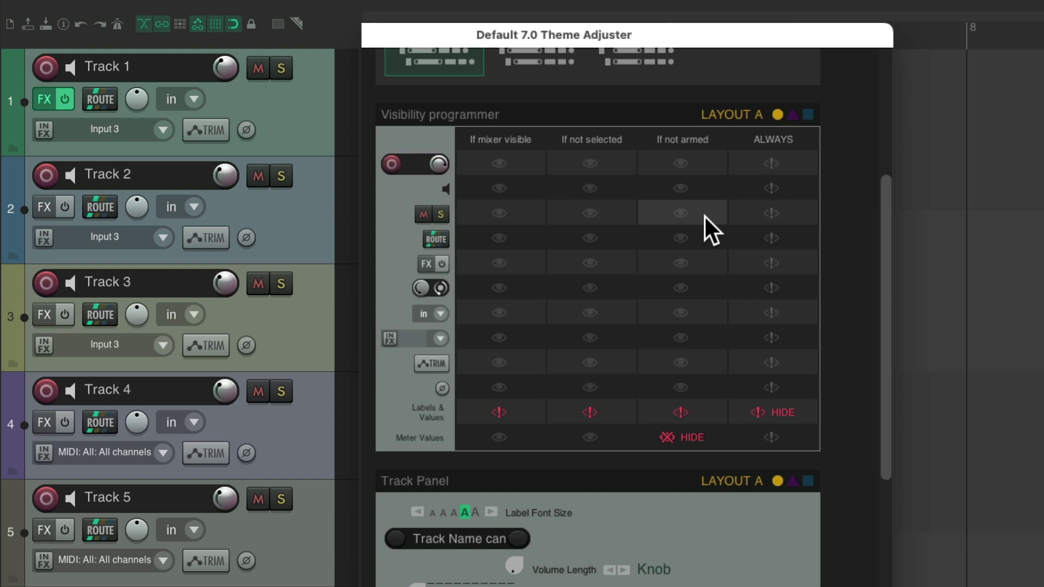
left_click(696, 189)
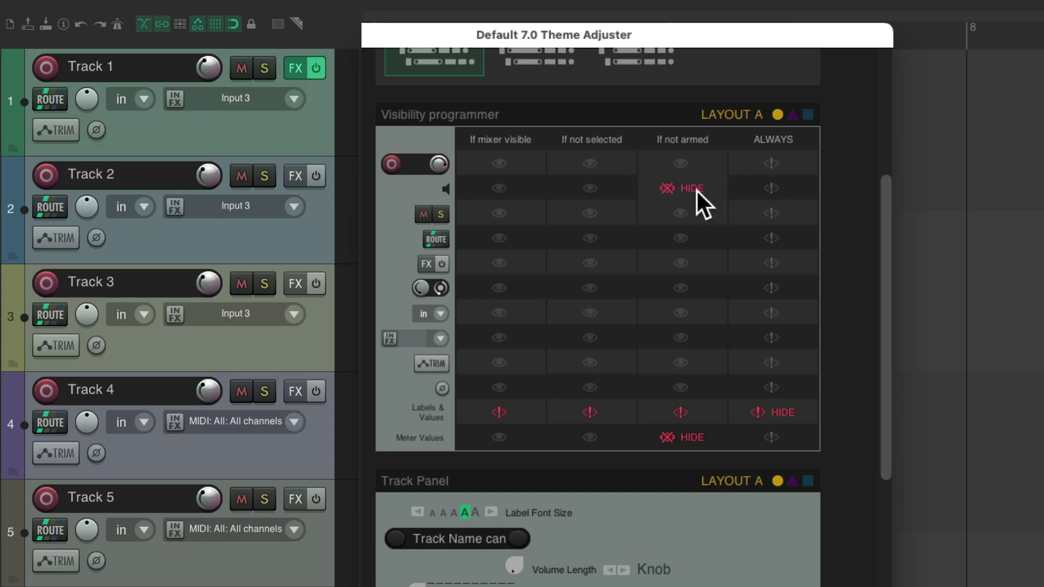
left_click(697, 308)
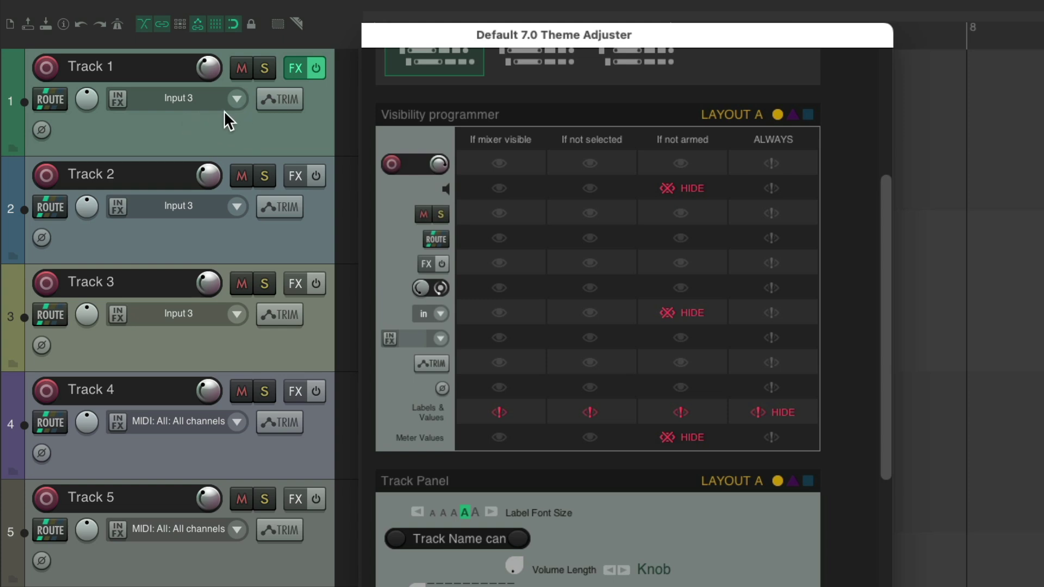
Re-arm Track 1 to check its monitoring and record-mode options, then disarm it again.
left_click(49, 69)
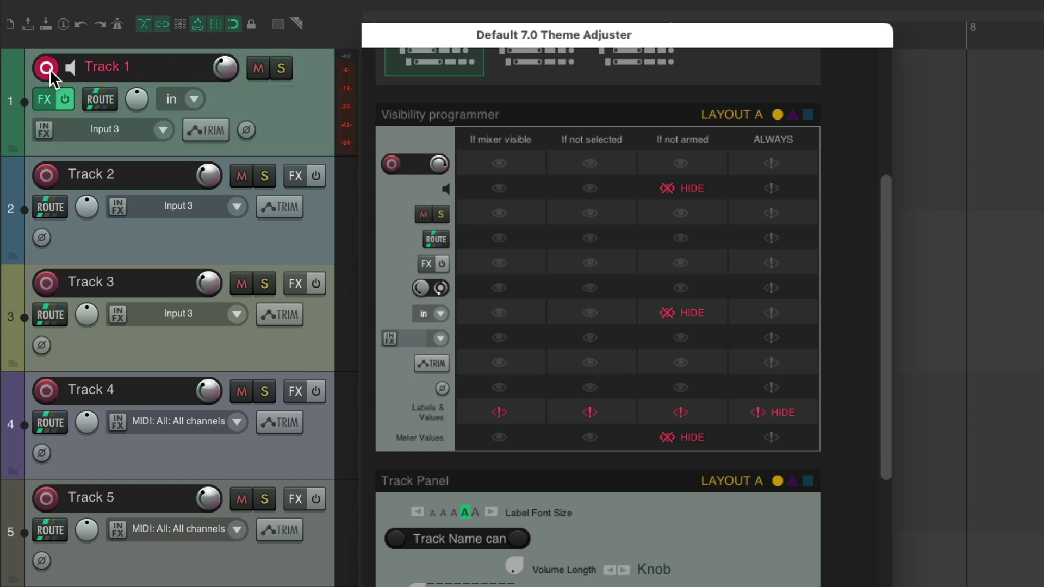
right_click(70, 71)
key("Escape")
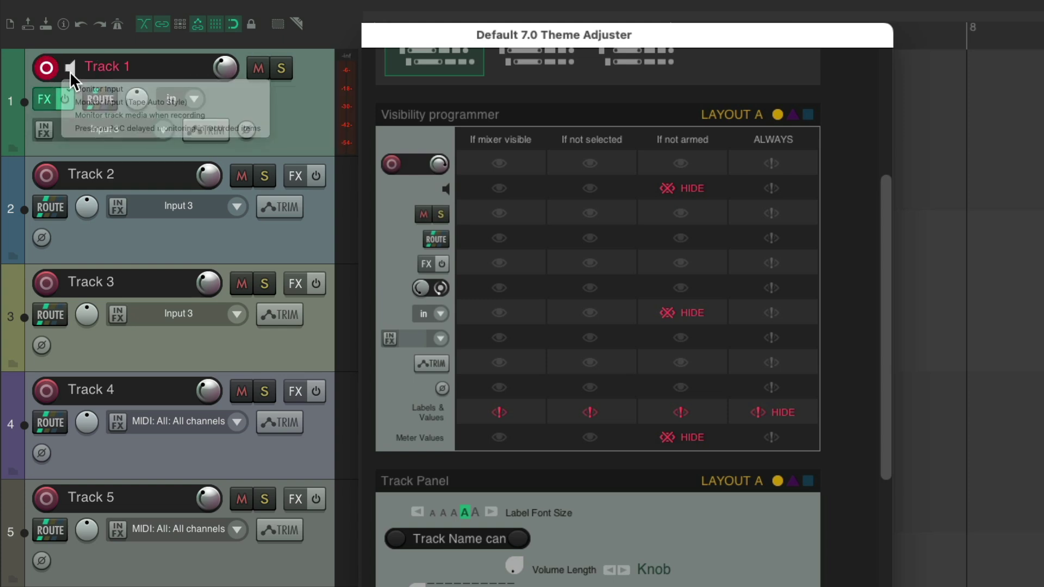
left_click(195, 101)
key("Escape")
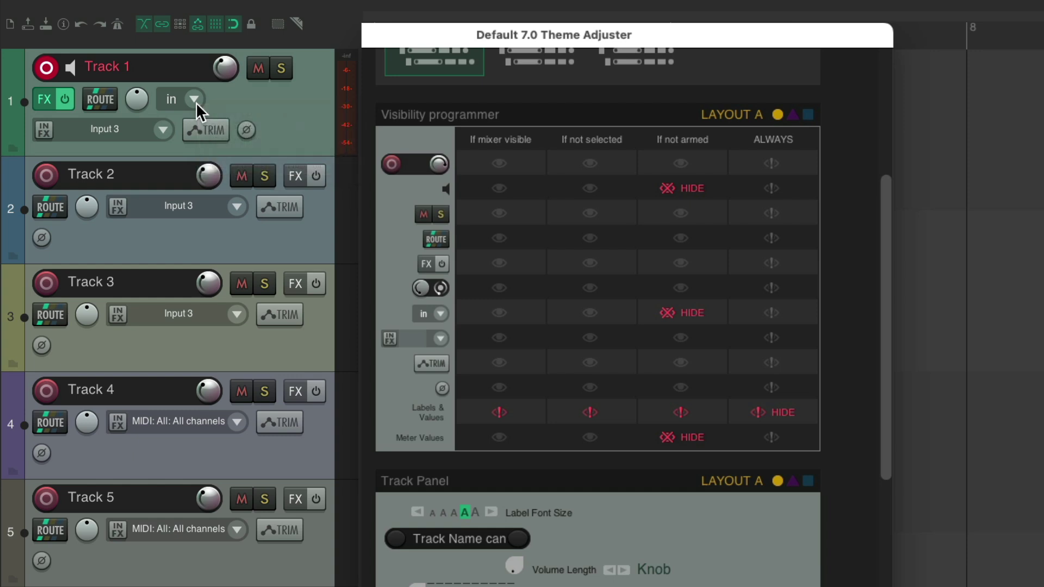
left_click(50, 70)
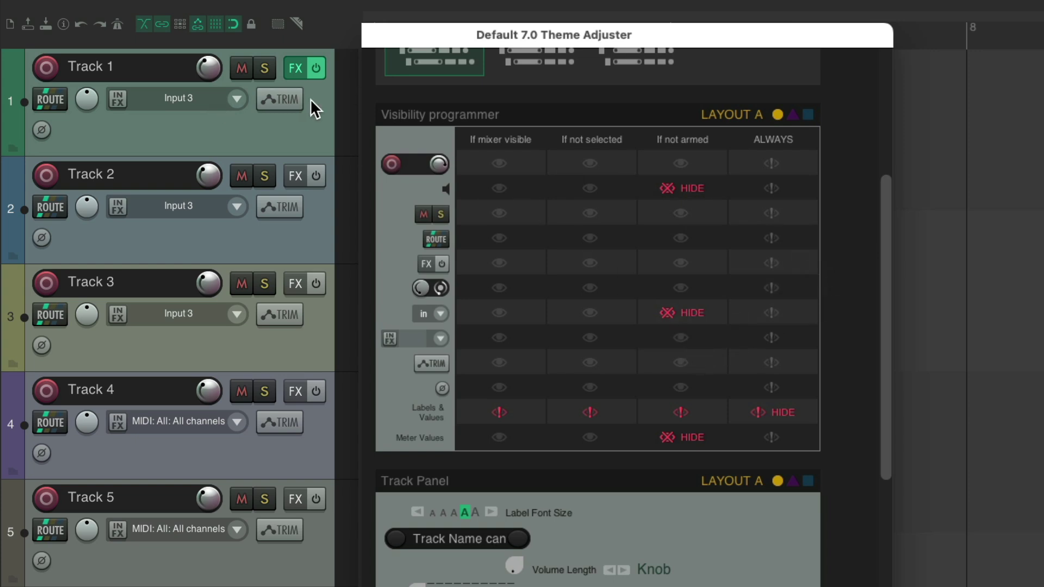
Set the Track Panel Label Length to 63 and Volume Length to 76.
scroll(865, 442, "down", 5)
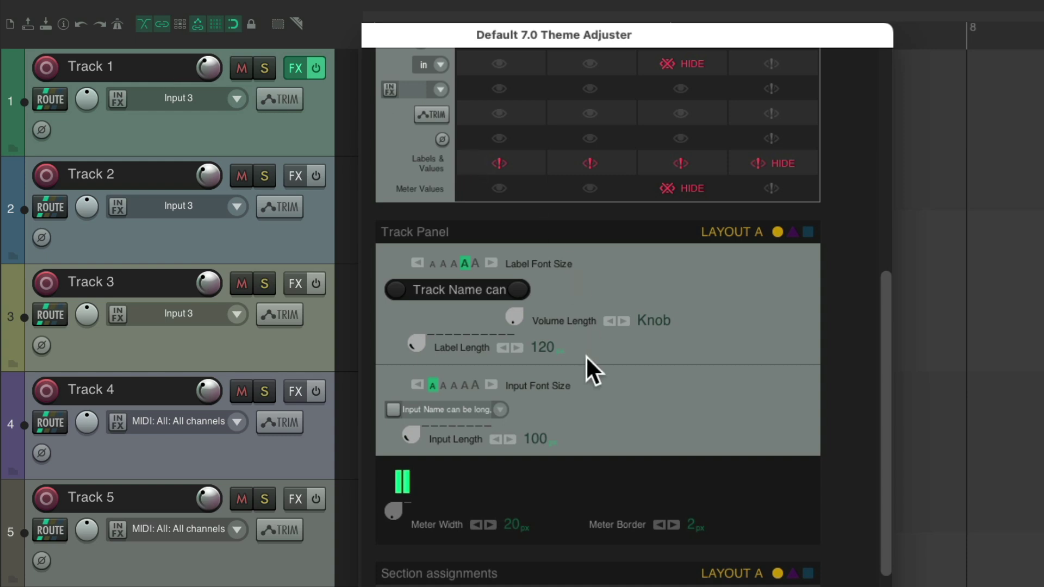
left_click_drag(415, 343, 402, 383)
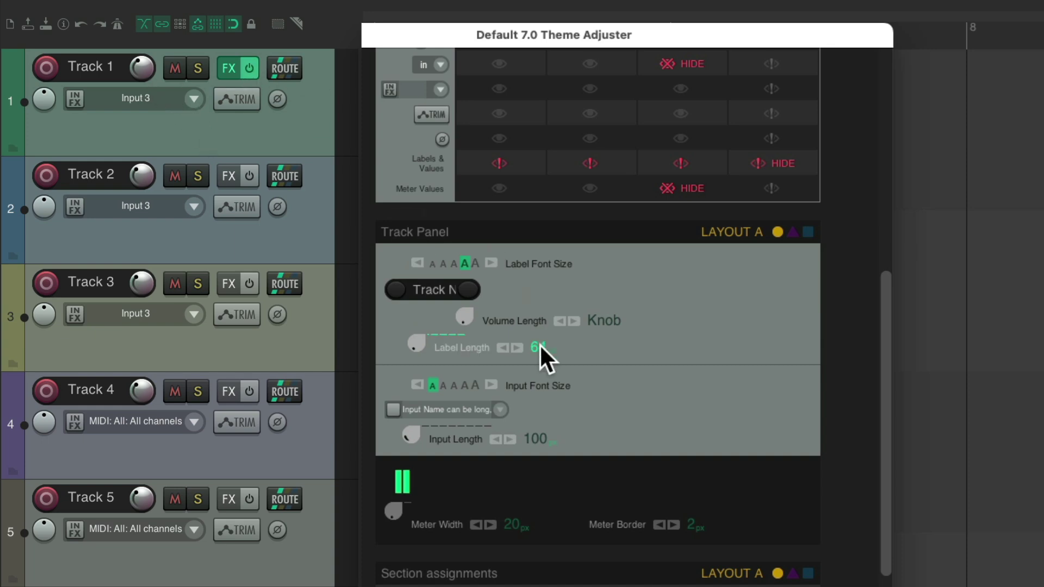
left_click_drag(457, 316, 455, 275)
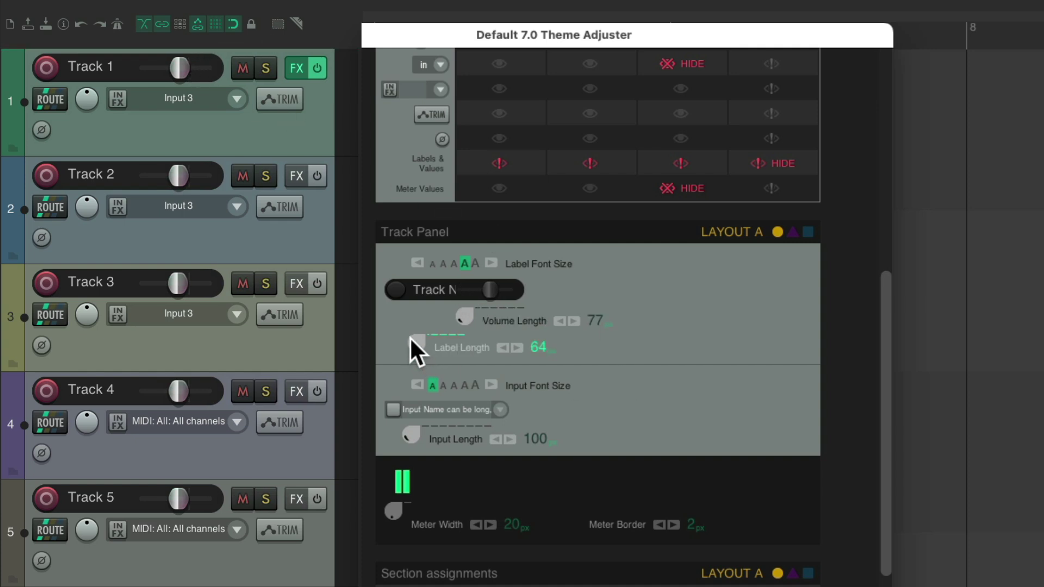
left_click_drag(414, 339, 411, 348)
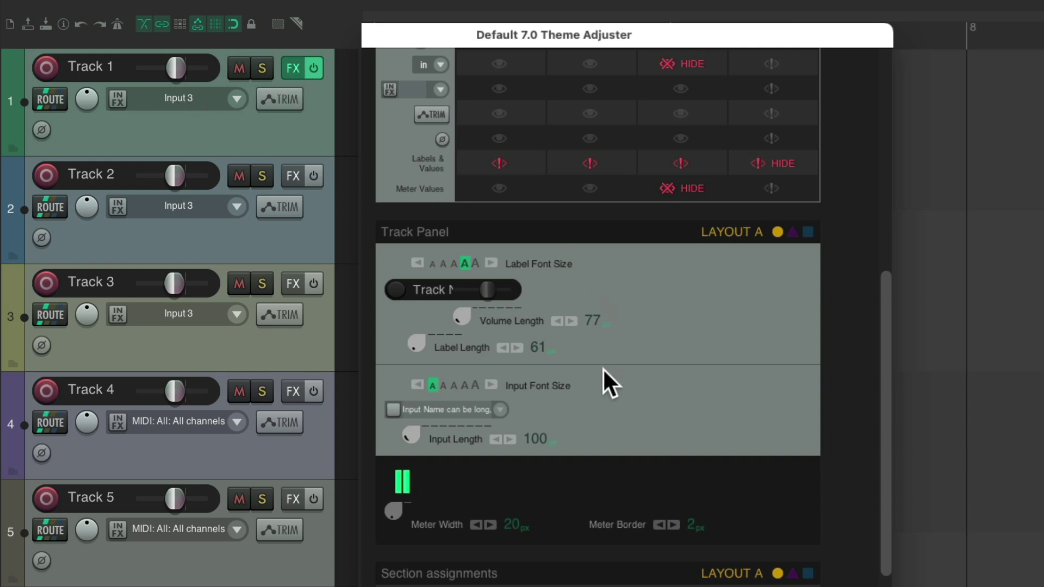
scroll(418, 346, "down", 8)
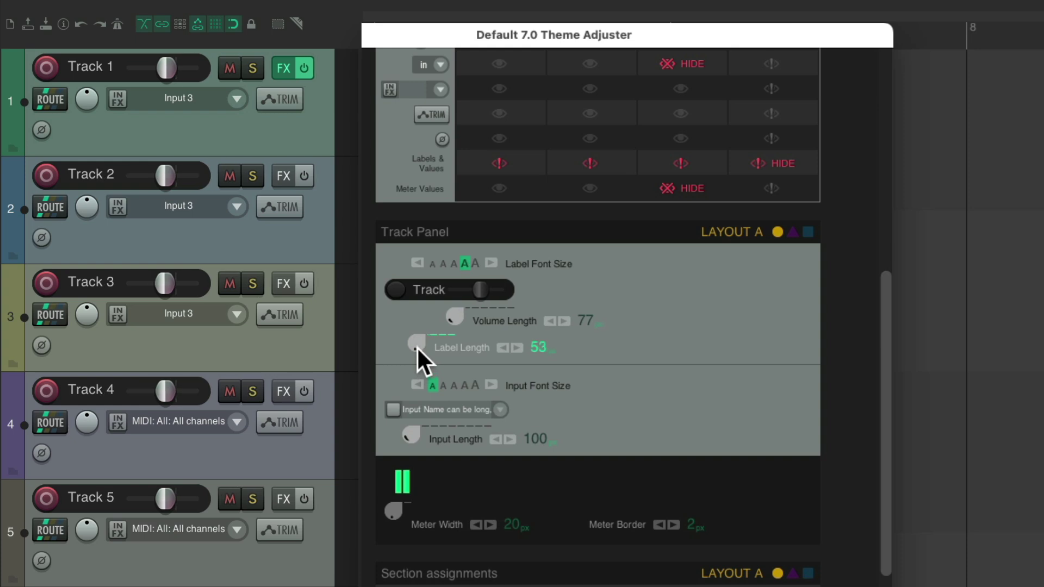
scroll(416, 346, "up", 10)
scroll(461, 317, "down", 1)
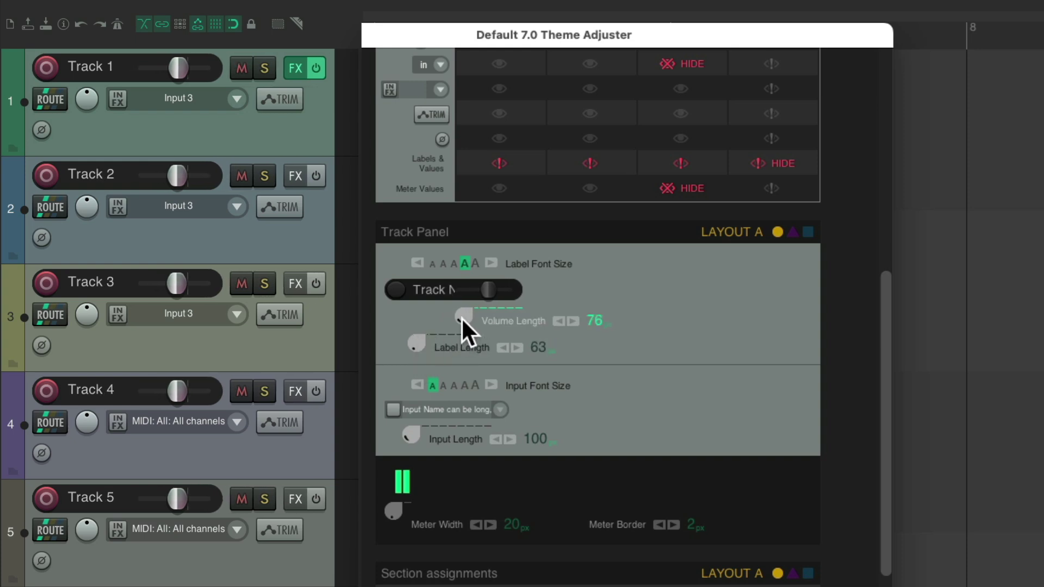
Lower Input Length to 96 to narrow the input selectors, then try different track heights.
scroll(461, 318, "up", 8)
scroll(460, 325, "down", 6)
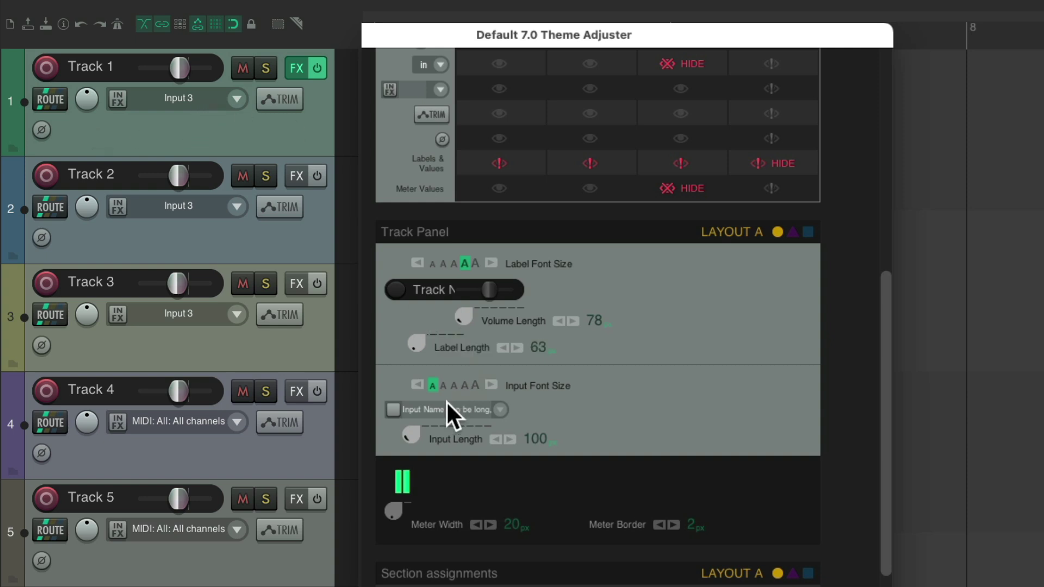
mouse_move(412, 431)
left_mouse_down()
mouse_move(410, 451)
mouse_move(409, 430)
left_mouse_up()
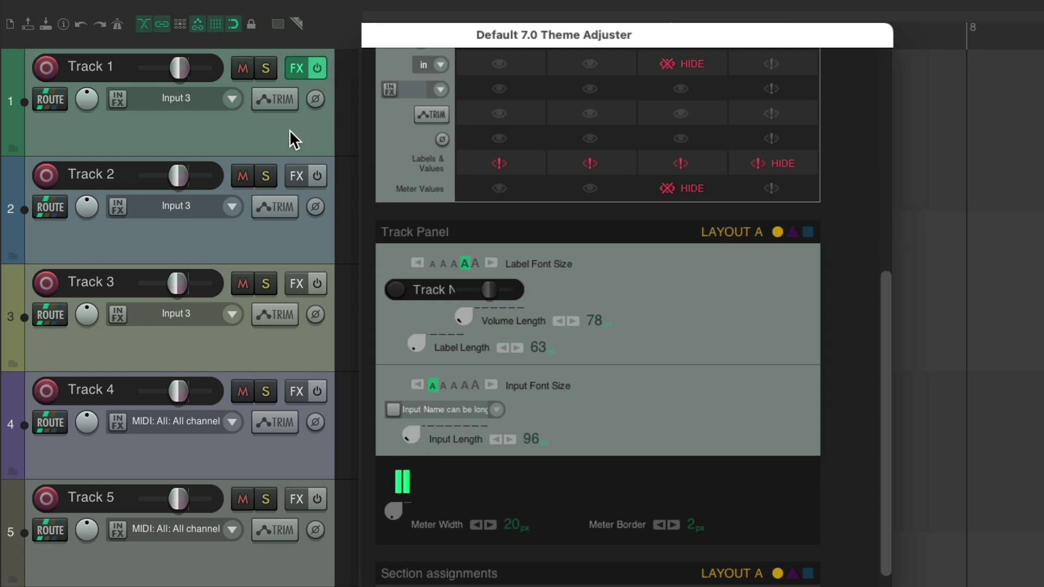
scroll(344, 64, "down", 2)
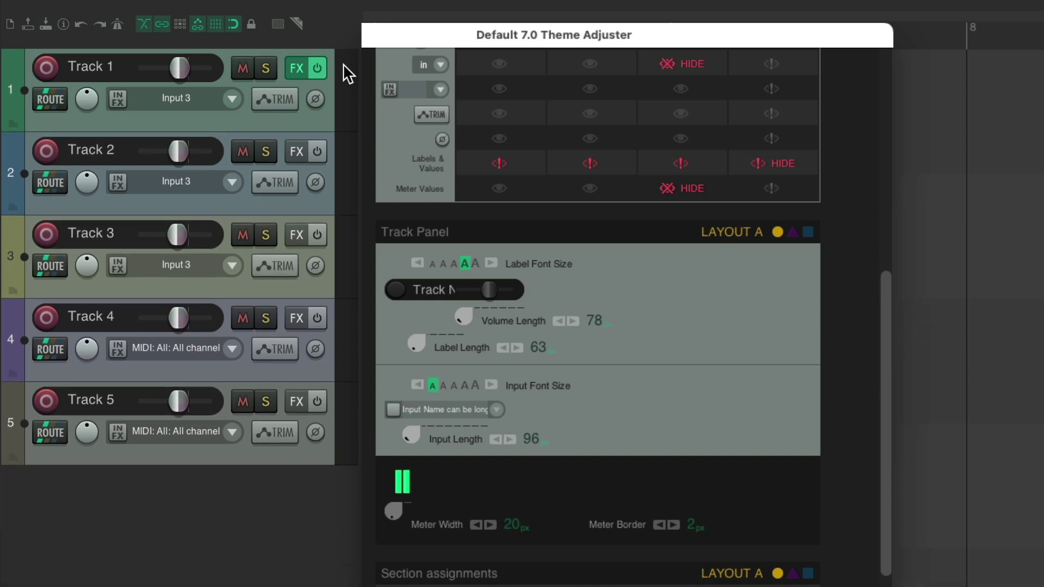
scroll(344, 63, "down", 2)
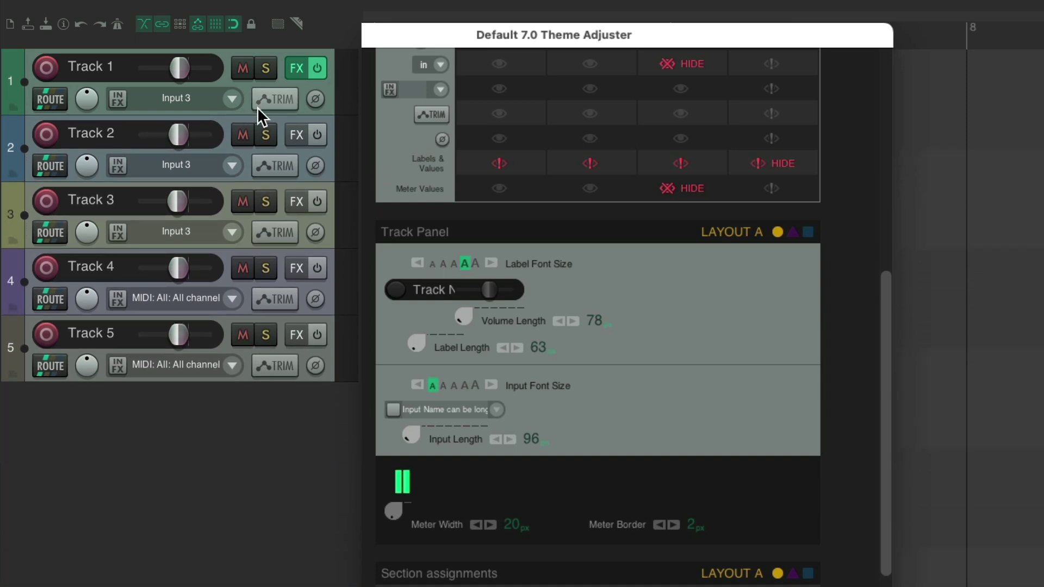
scroll(343, 83, "up", 2)
scroll(343, 83, "down", 2)
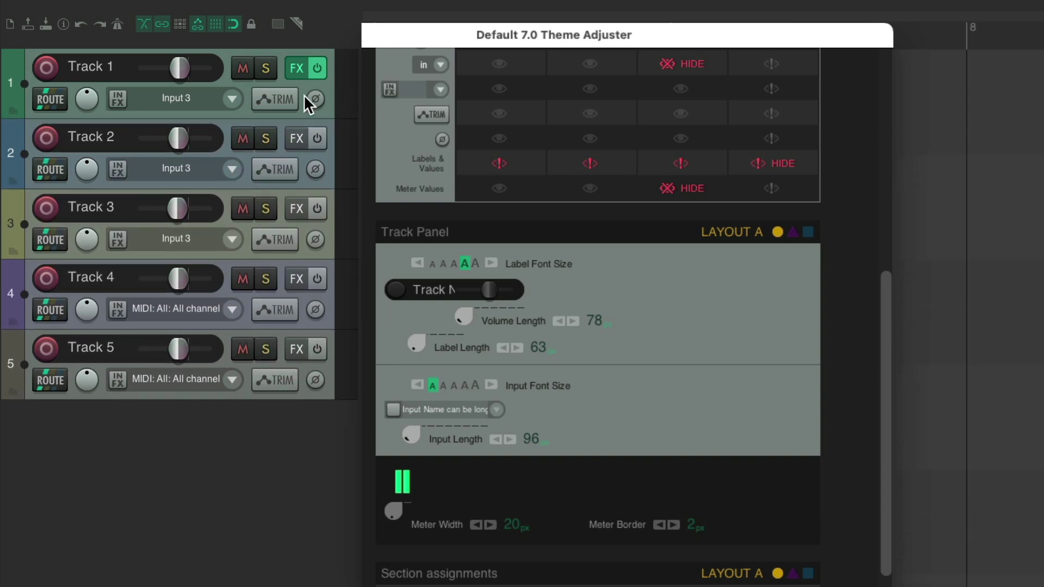
scroll(303, 95, "up", 3)
Set track labels and values to hide only on unselected tracks, with Track 1 at about -17.5dB.
scroll(848, 332, "up", 4)
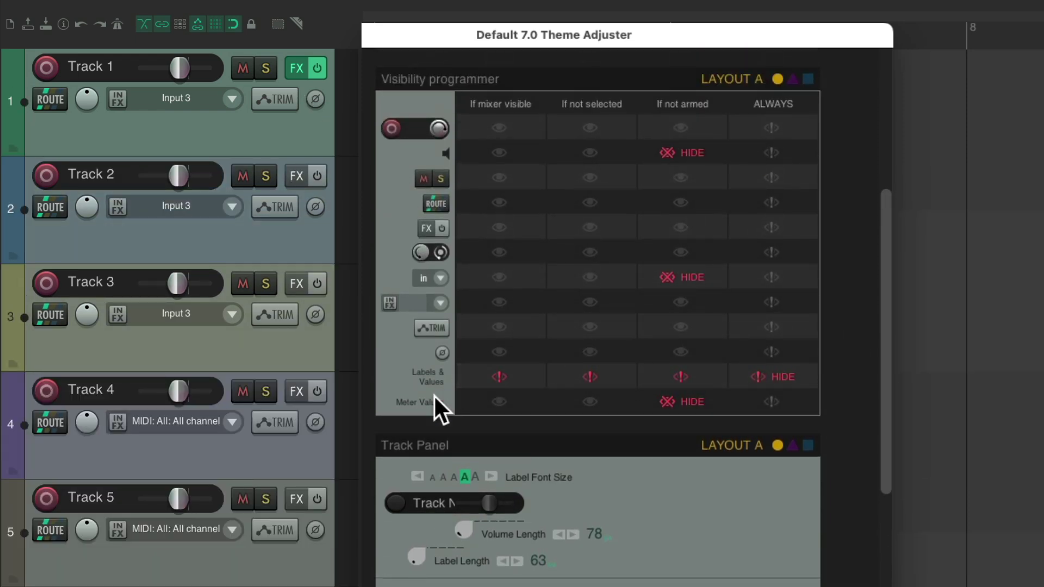
left_click(778, 374)
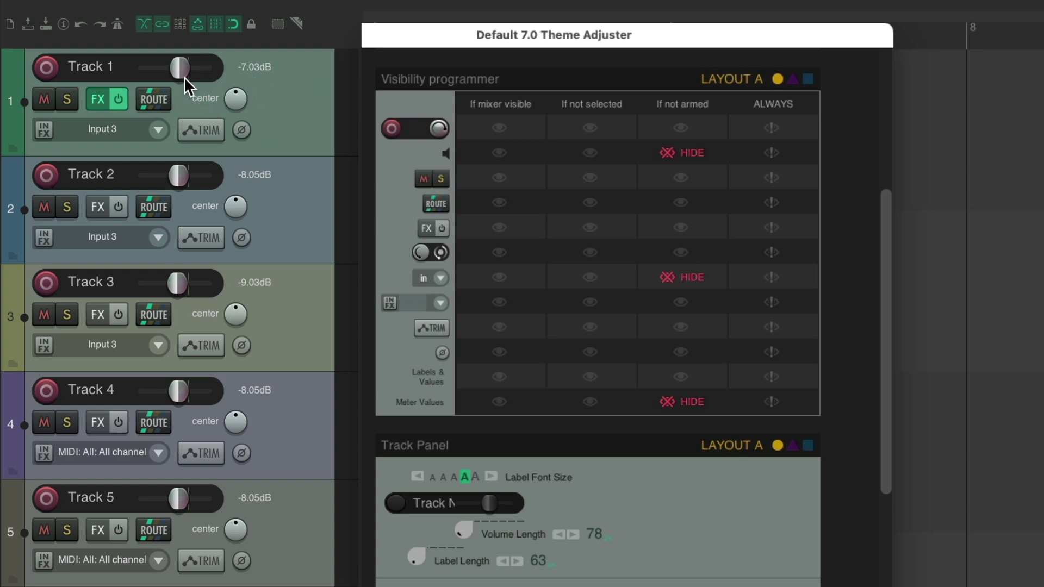
left_click_drag(179, 68, 236, 95)
left_click(783, 372)
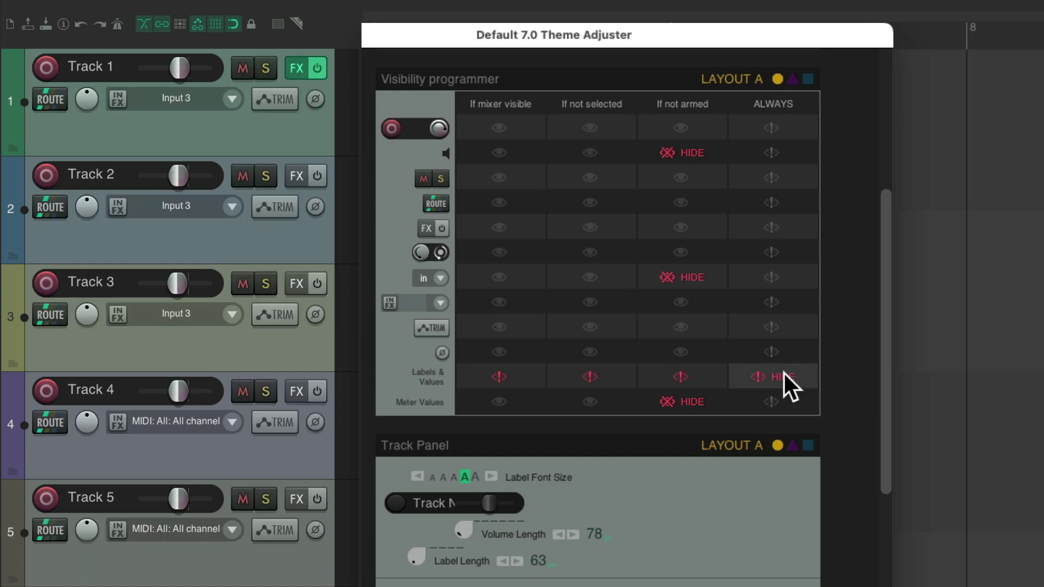
left_click(783, 371)
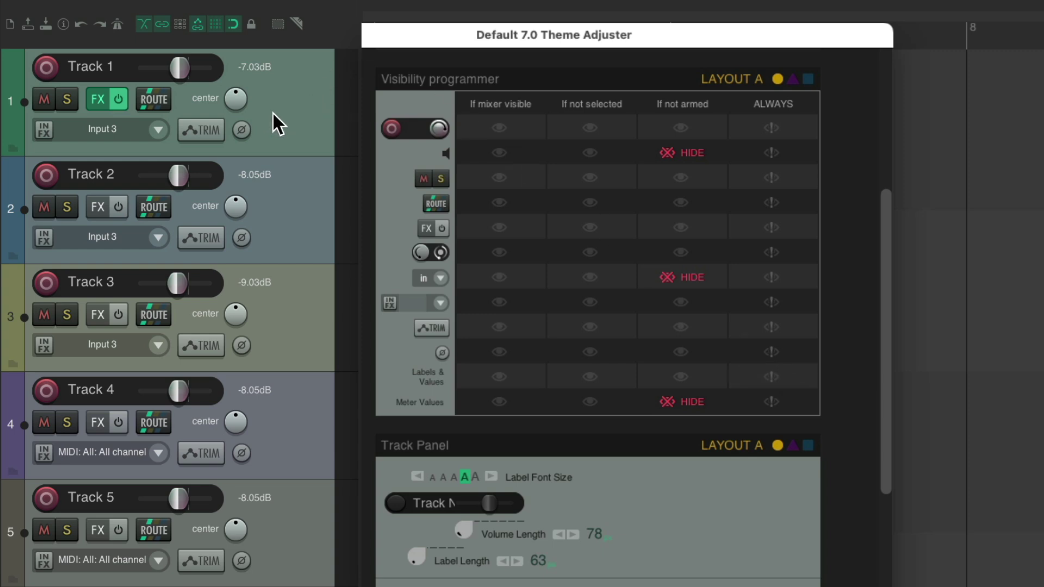
left_click(608, 372)
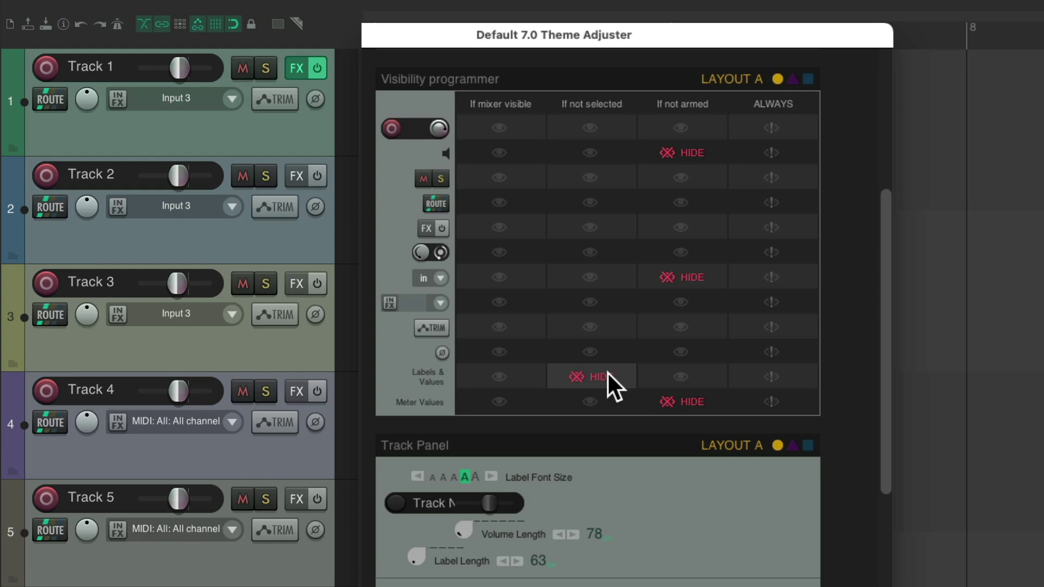
Select Tracks 1, 2 and 3 to preview their volume readouts, then deselect them all.
left_click(275, 129)
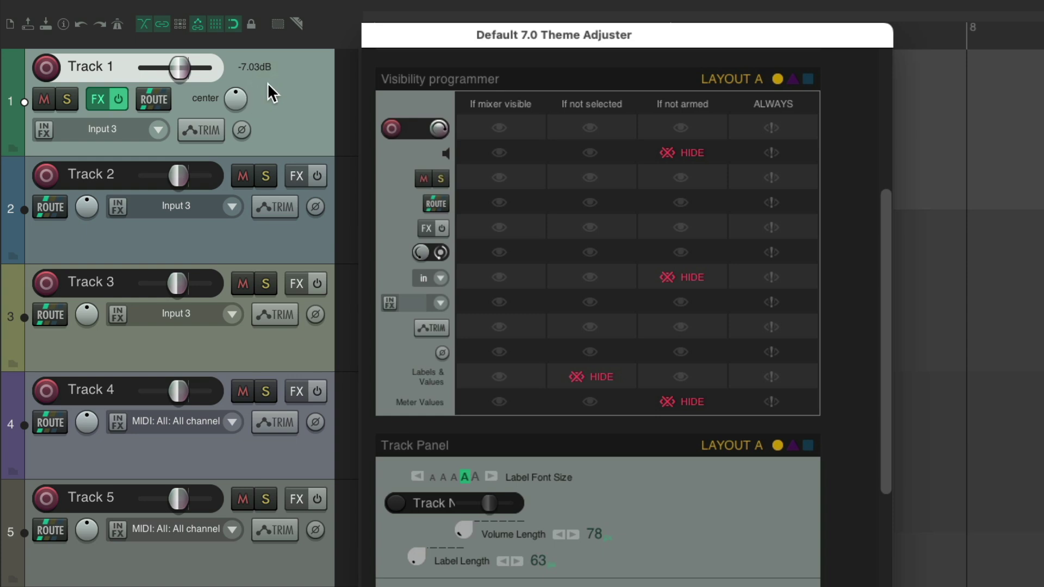
left_click(291, 235)
left_click(306, 334)
left_click(292, 240)
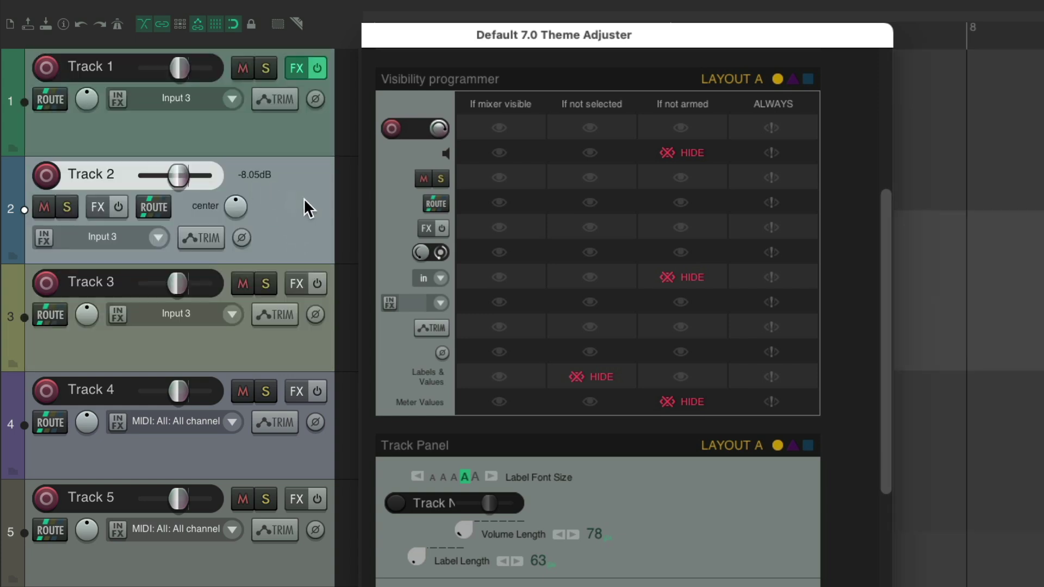
left_click(301, 216, "ctrl")
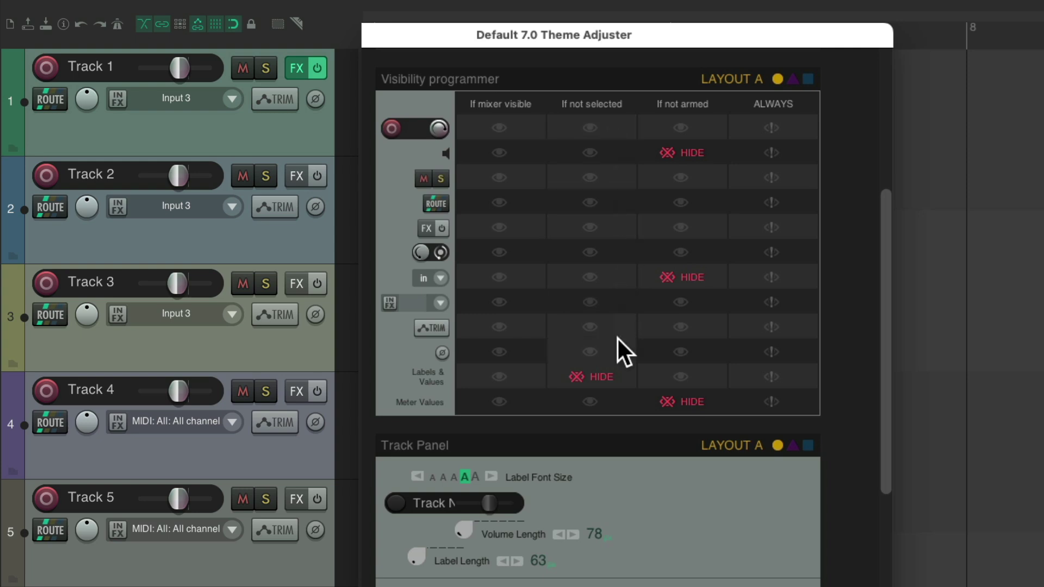
left_click(294, 130)
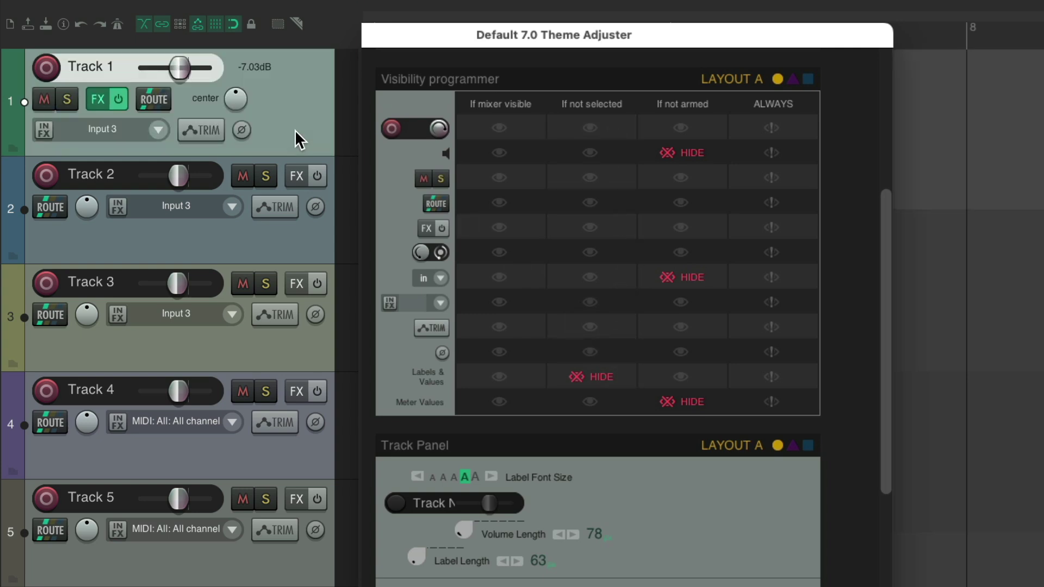
left_click(258, 99, "ctrl")
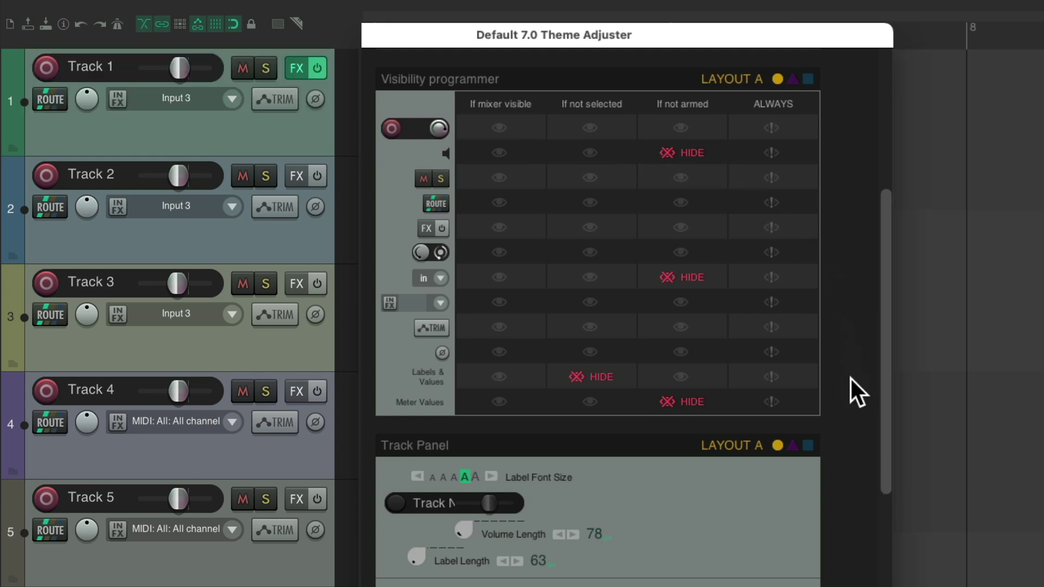
Widen the track meters from 14 px to 20 px with the Meter Width knob.
scroll(850, 376, "down", 10)
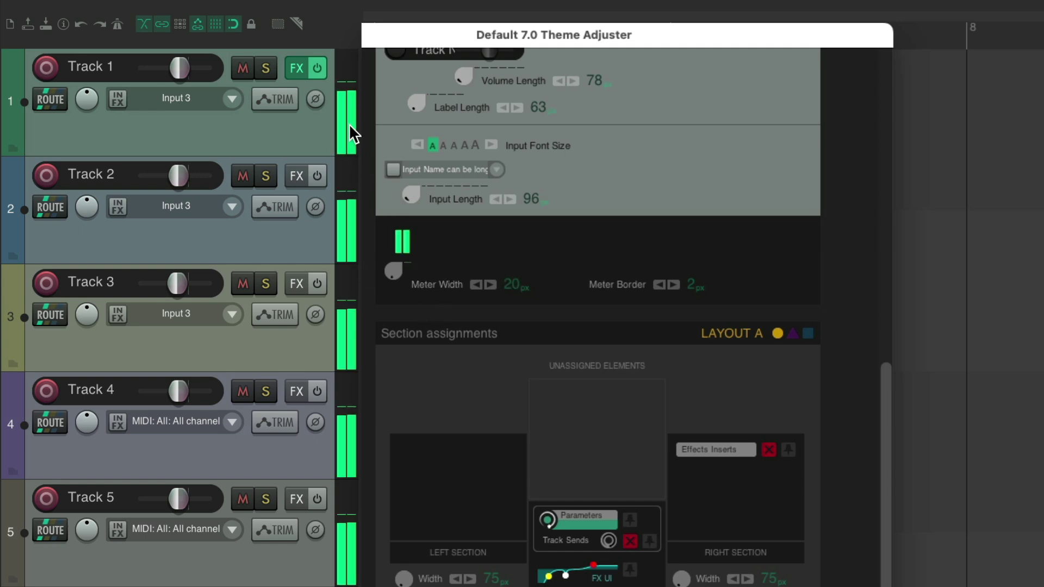
mouse_move(394, 275)
left_mouse_down()
mouse_move(393, 288)
mouse_move(398, 226)
mouse_move(396, 276)
left_mouse_up()
Review Track 1's ReaGate, ReaComp and ReaEQ inserts, then assign Effects Inserts to the Right Section.
scroll(843, 465, "down", 5)
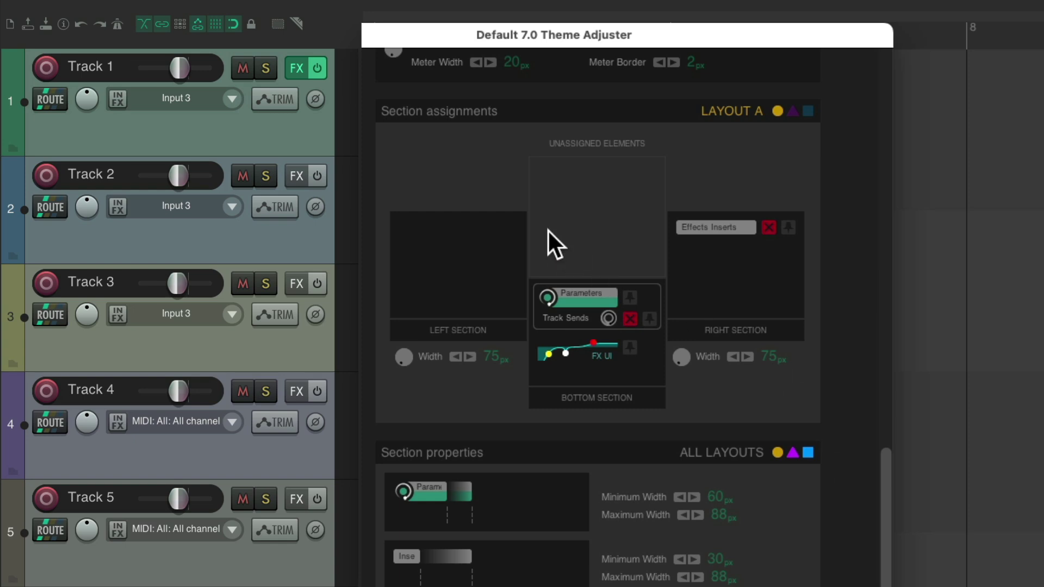
right_click(297, 73)
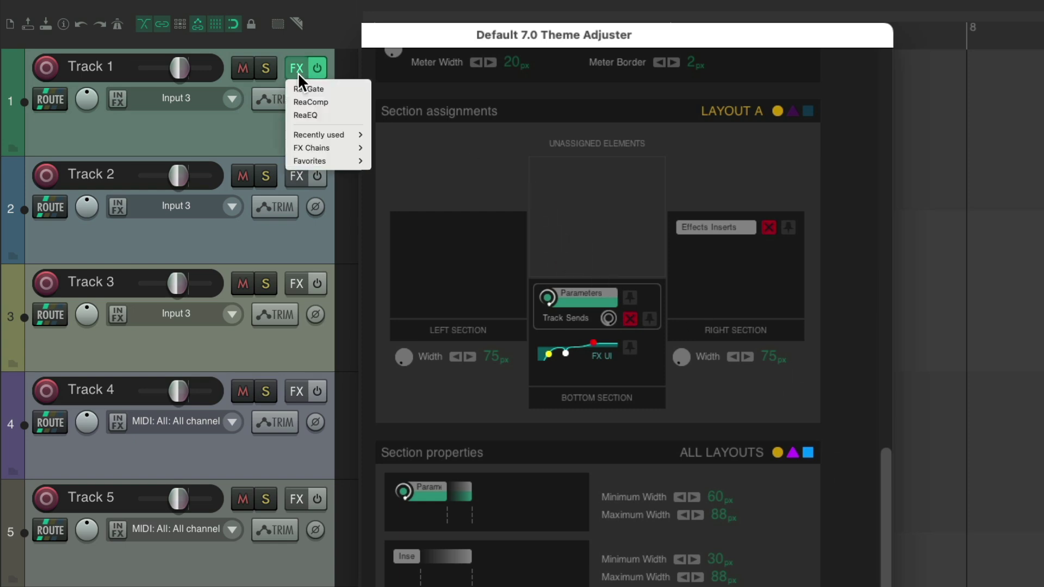
left_click(290, 111)
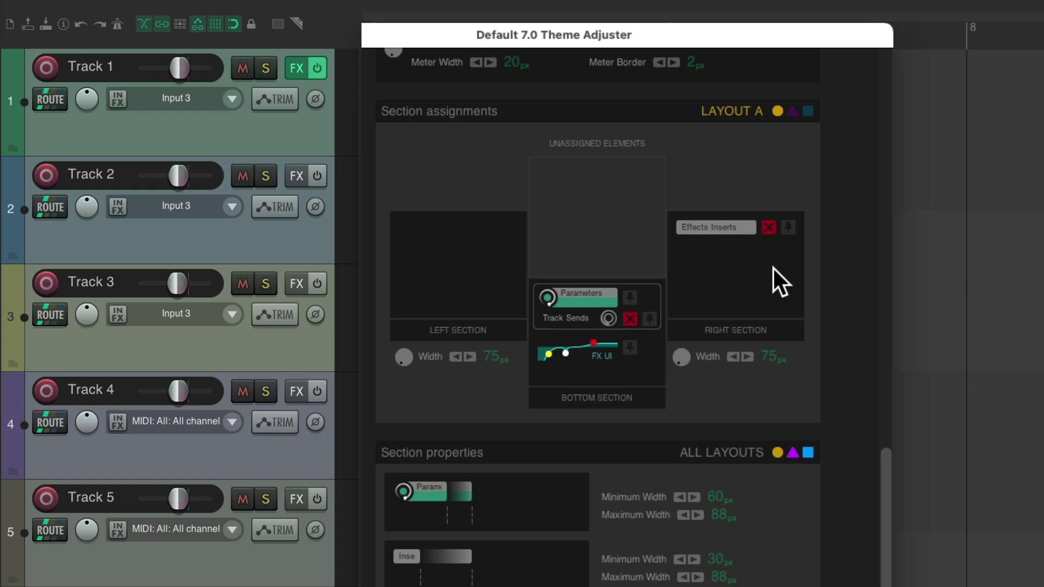
left_click(768, 229)
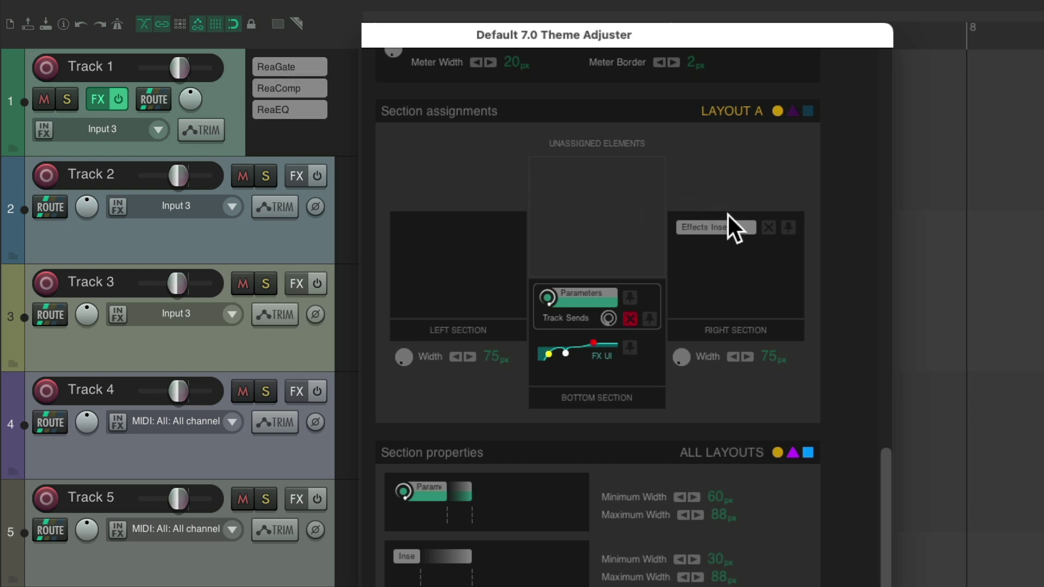
left_click_drag(727, 227, 698, 263)
Pin Effects Inserts on every track and add the Gate, Comp, EQ chain to Track 2.
left_click(788, 228)
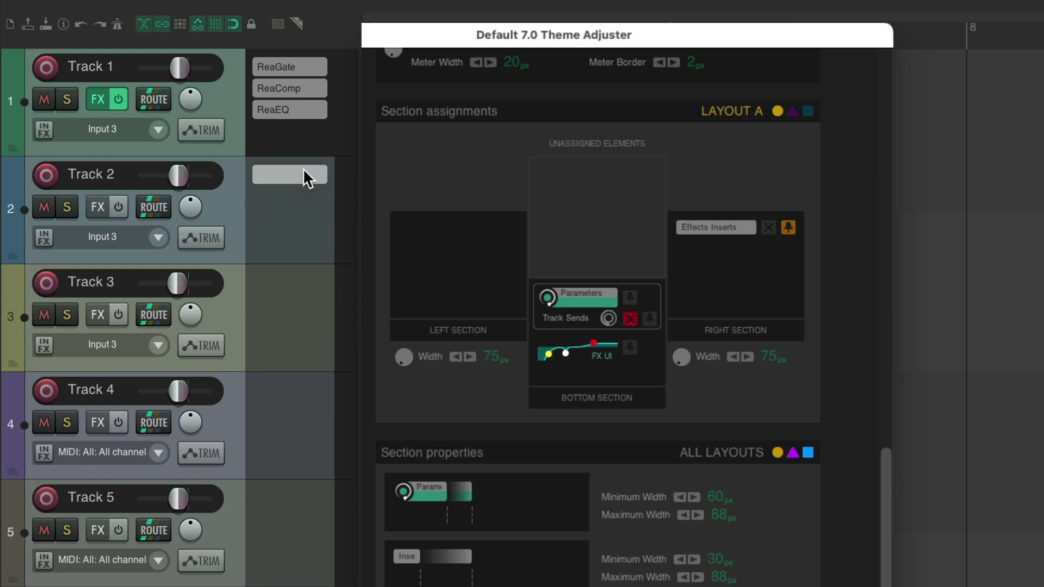
right_click(303, 170)
mouse_move(309, 206)
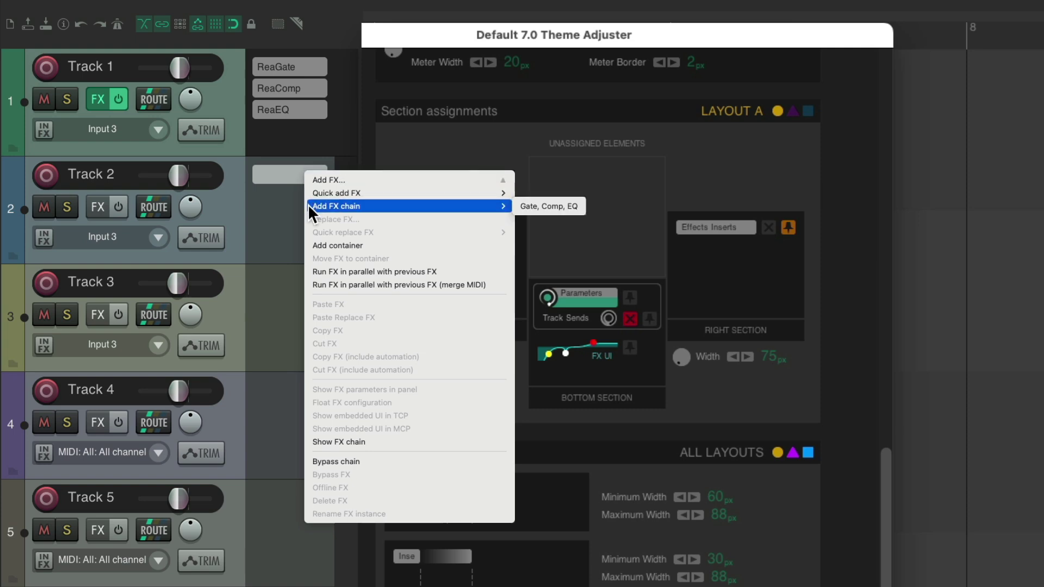
left_click(549, 206)
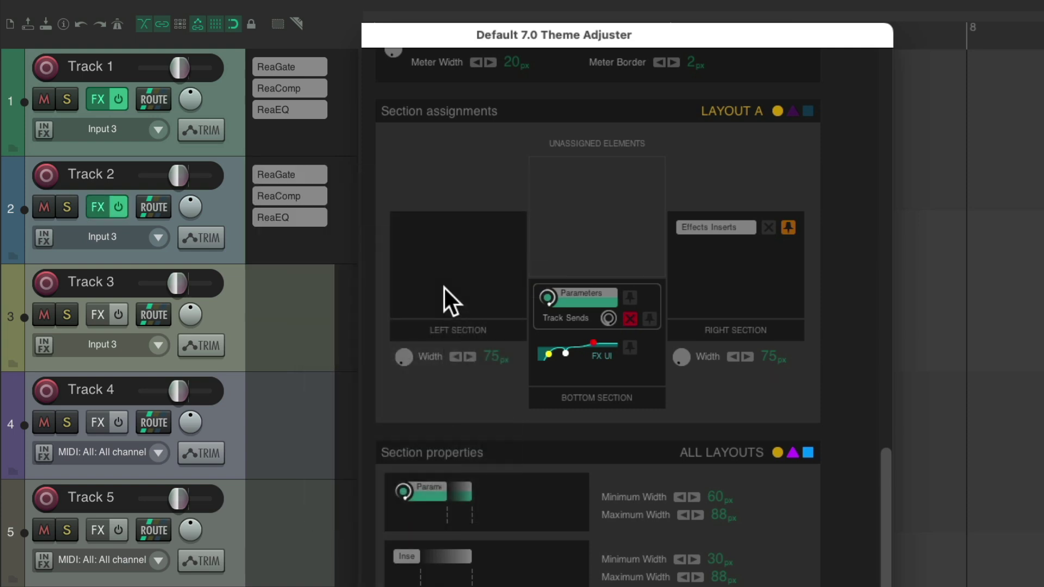
Add the Gate, Comp, EQ chain to Track 3 and try moving Effects Inserts left.
right_click(289, 275)
mouse_move(464, 312)
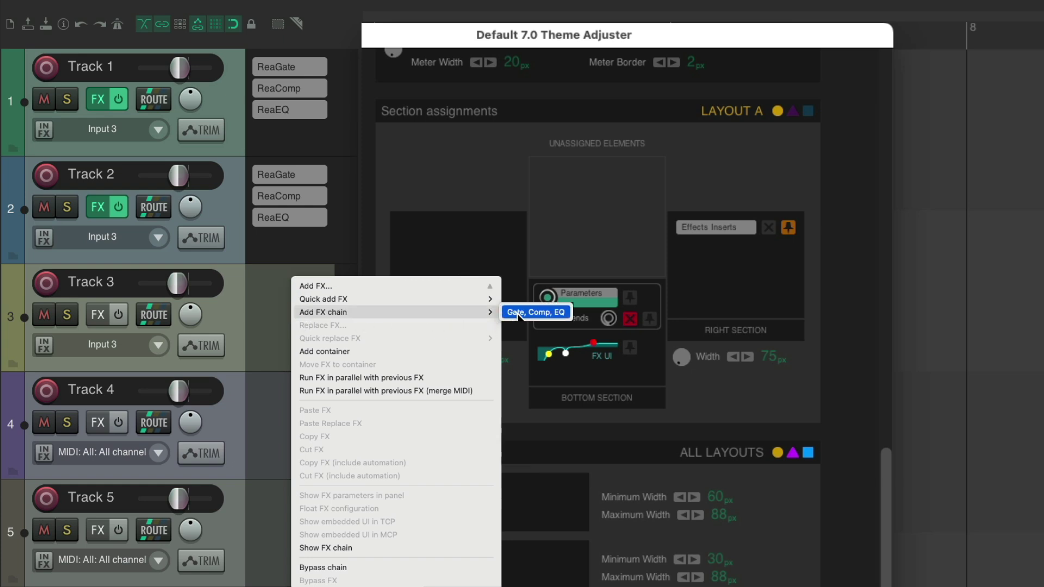
left_click(536, 313)
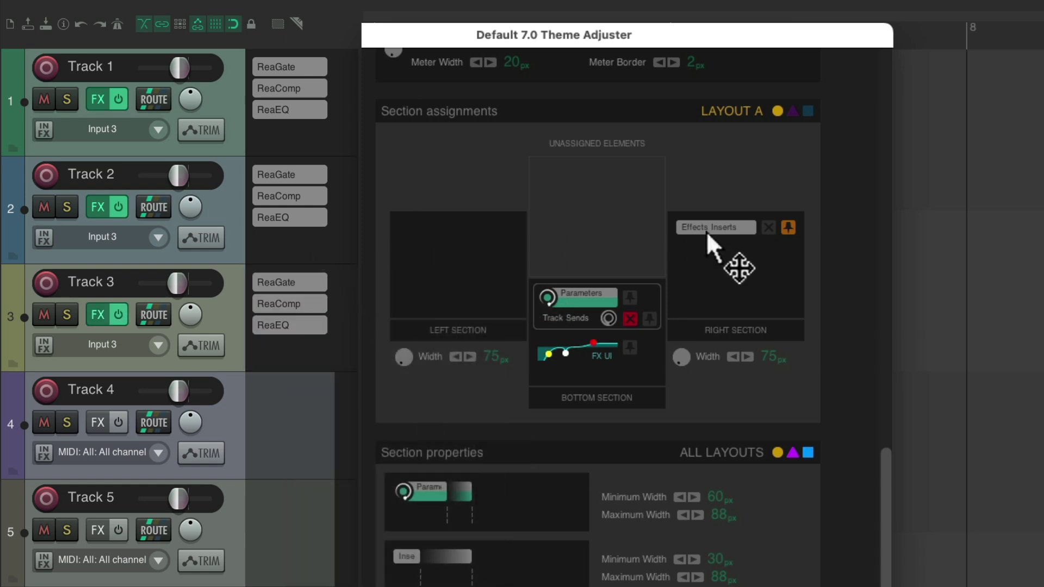
left_click_drag(707, 230, 680, 228)
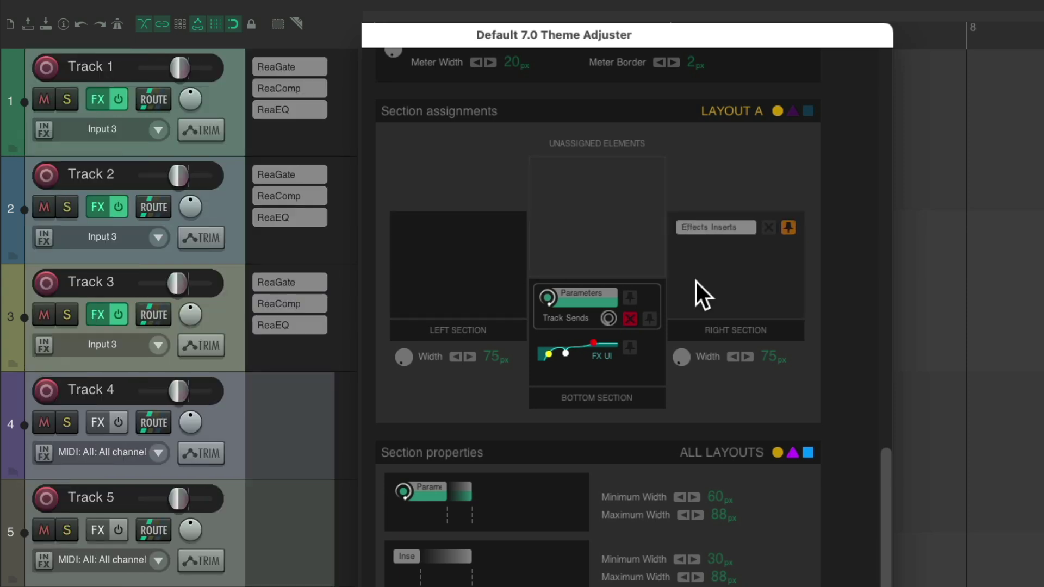
Remove the effects from Tracks 3 and 2 and set Empty Section Opacity to 100%.
left_click(98, 315, "alt")
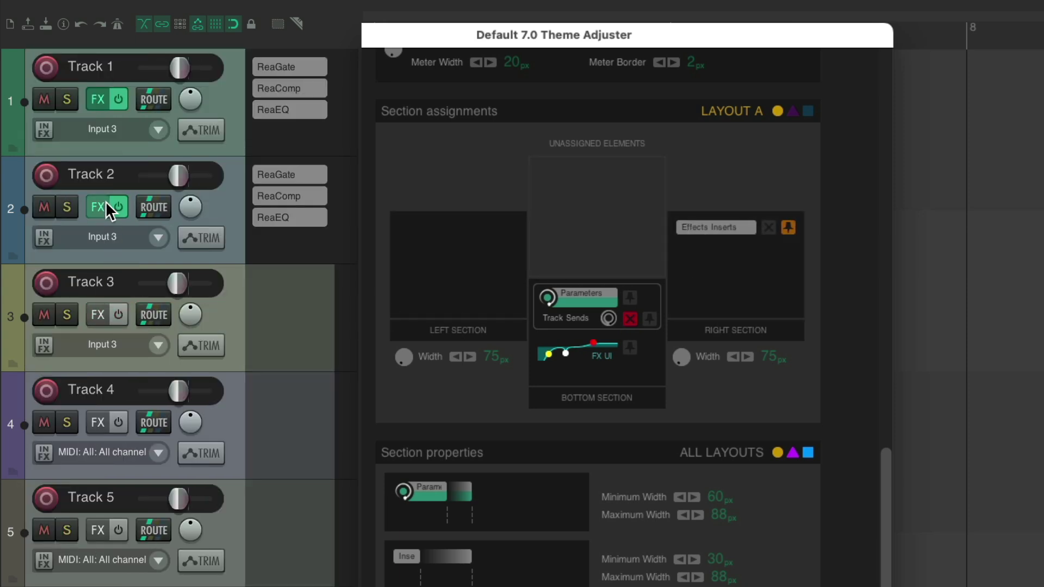
left_click(101, 205, "alt")
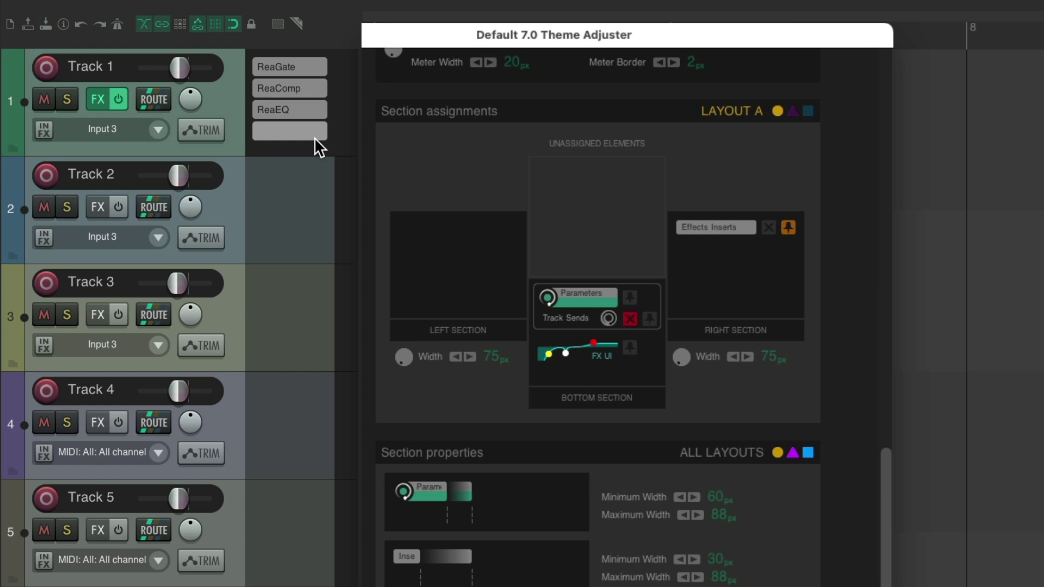
scroll(850, 463, "down", 5)
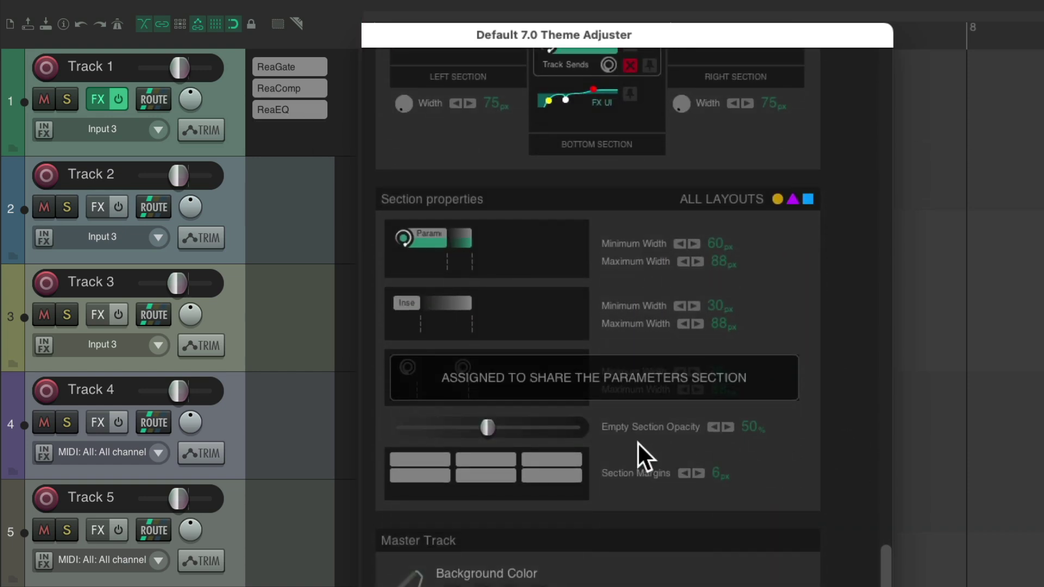
left_click_drag(487, 433, 413, 439)
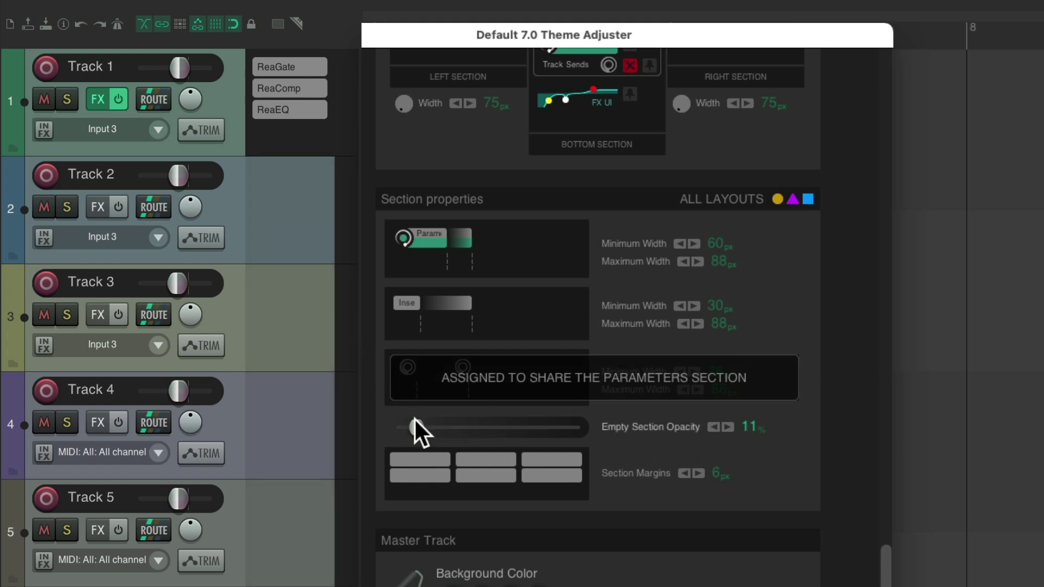
left_click_drag(415, 428, 612, 429)
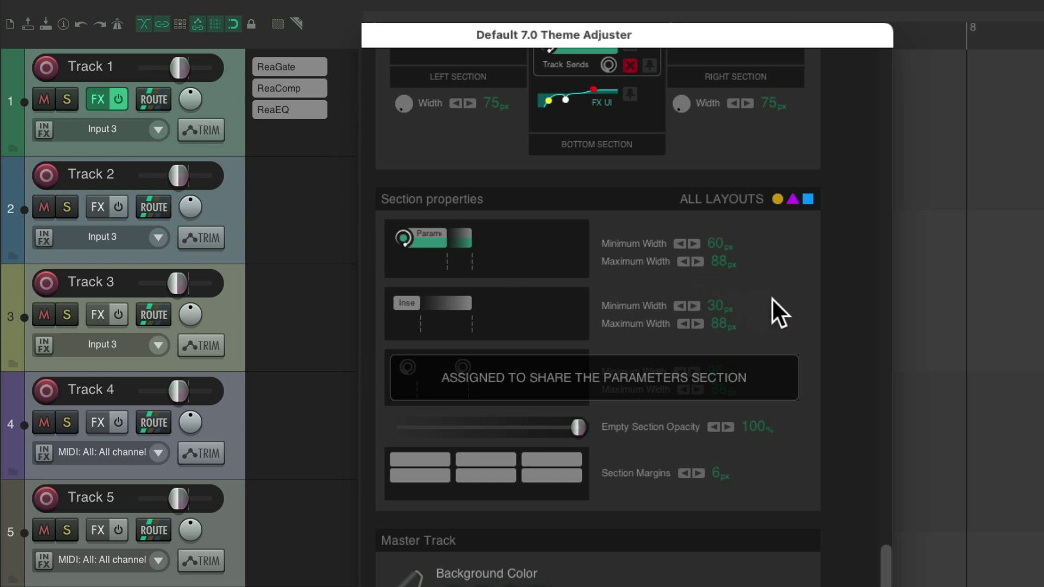
Turn off Effects Inserts and move Track Sends into the Right Section.
scroll(838, 342, "up", 8)
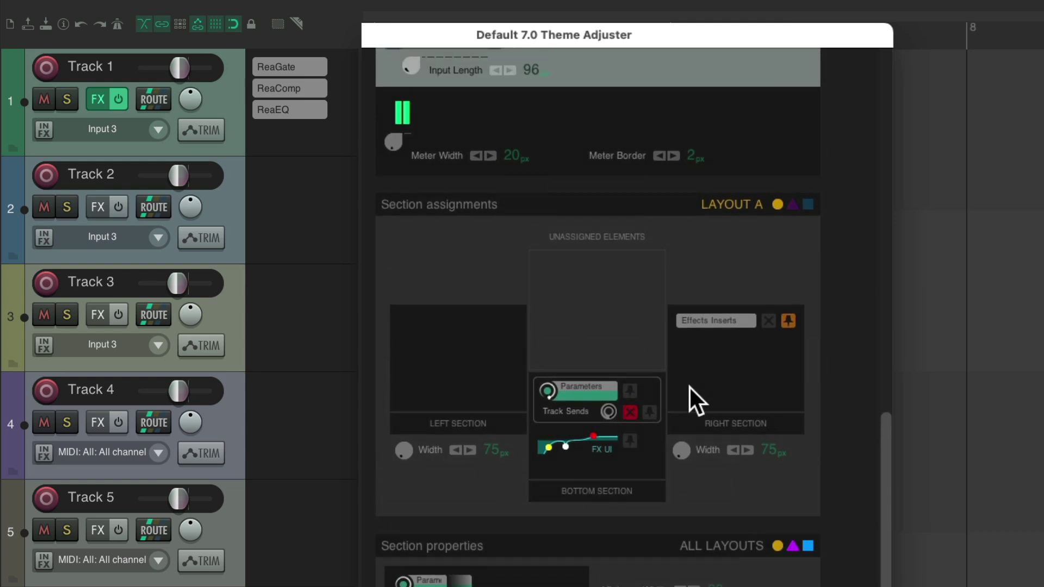
left_click(769, 322)
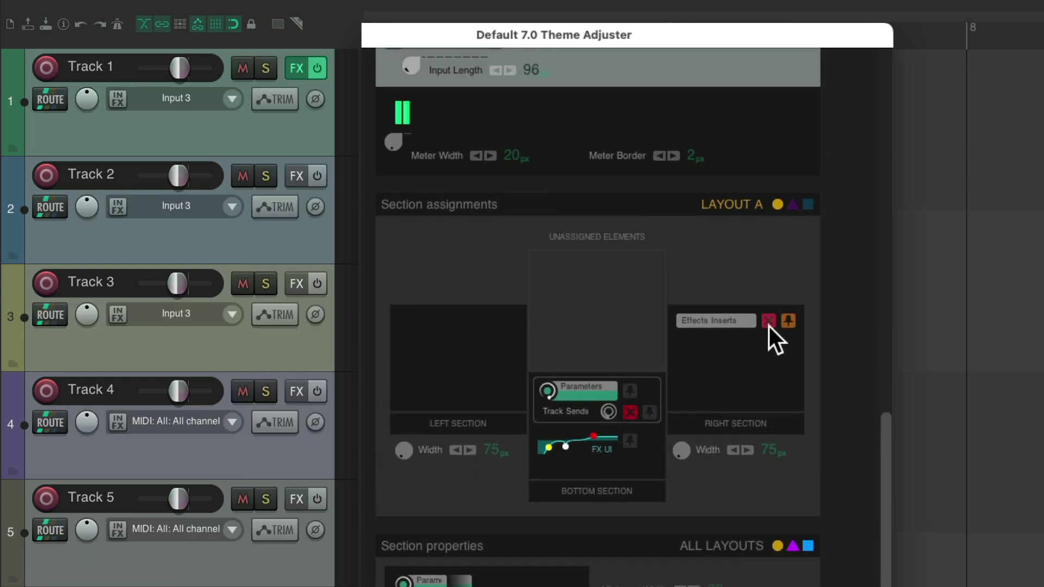
left_click_drag(584, 408, 705, 398)
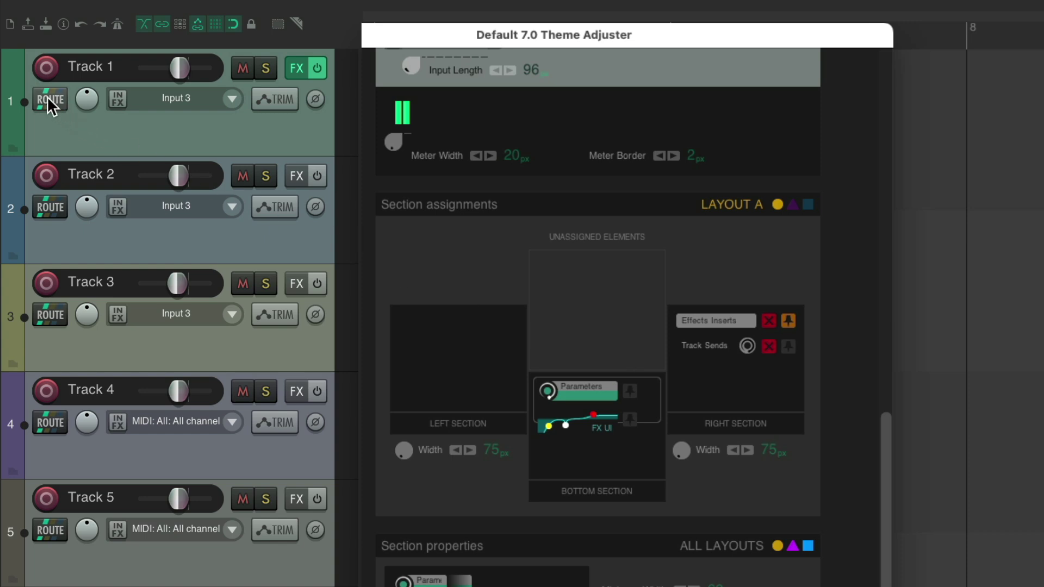
Check Track 1's sends to Tracks 2 and 3, then enable and pin Track Sends.
left_click(192, 238)
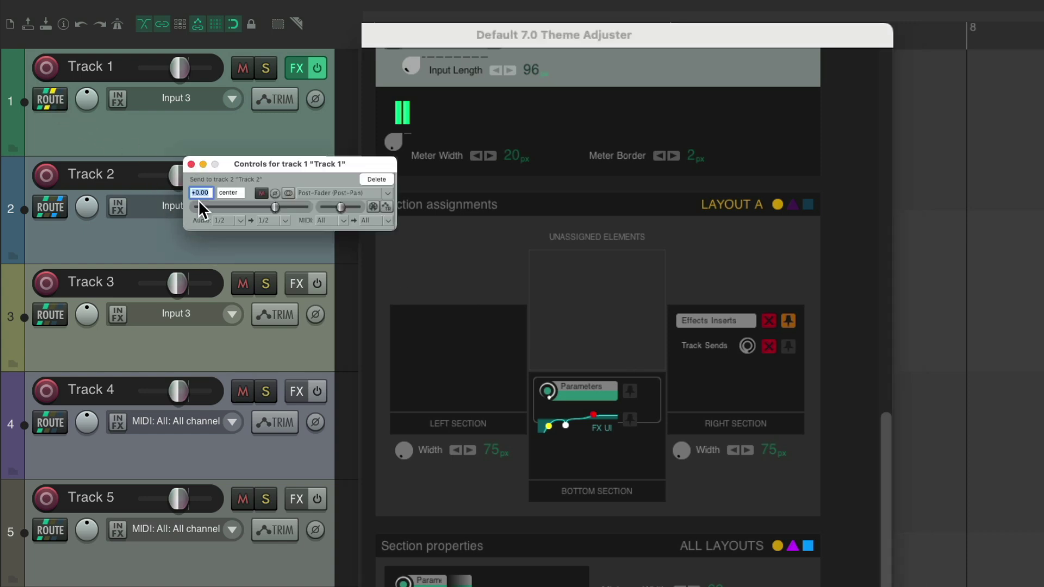
left_click(191, 164)
left_click_drag(179, 294, 196, 330)
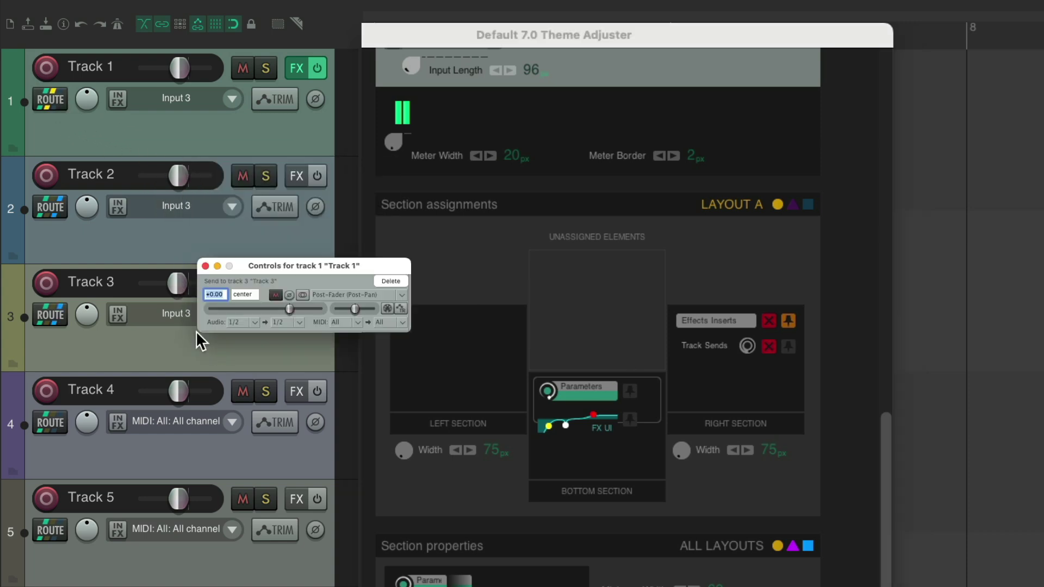
left_click(205, 267)
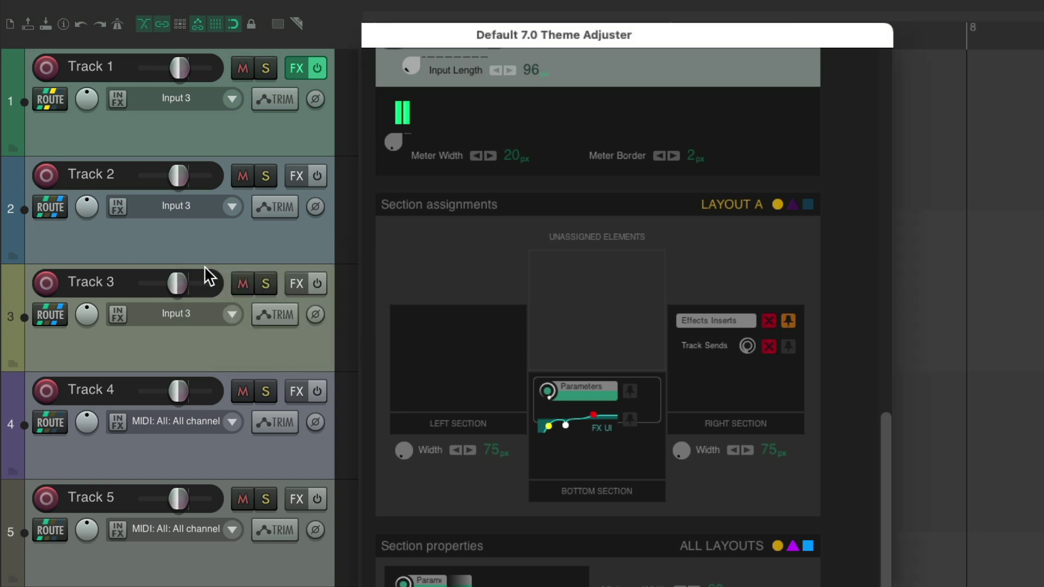
left_click(767, 347)
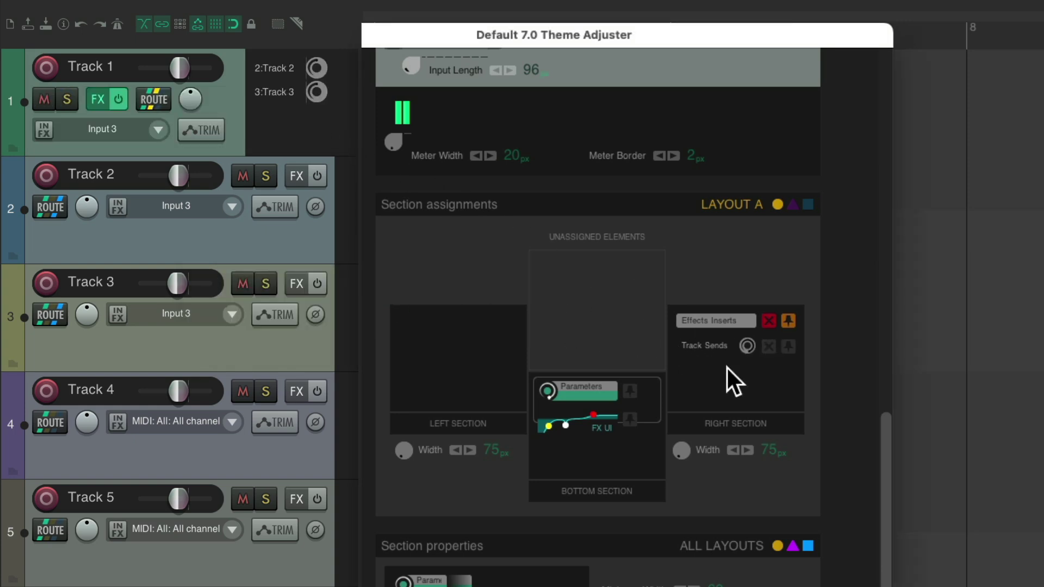
left_click(789, 347)
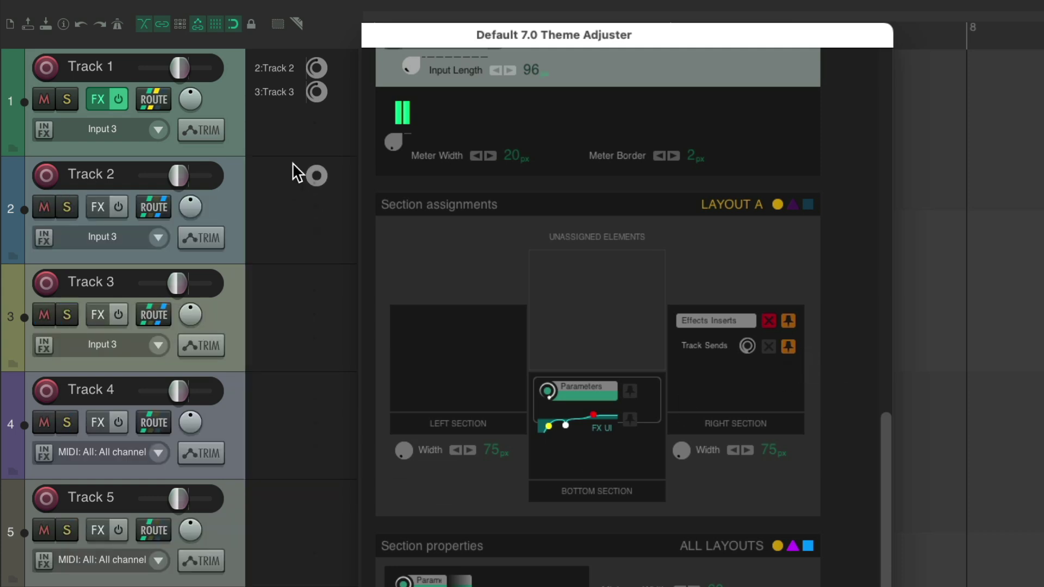
Move Track Sends to the Left Section, enable Effects Inserts, and set Right/Left Width to 59/56 px.
left_click_drag(707, 351, 474, 378)
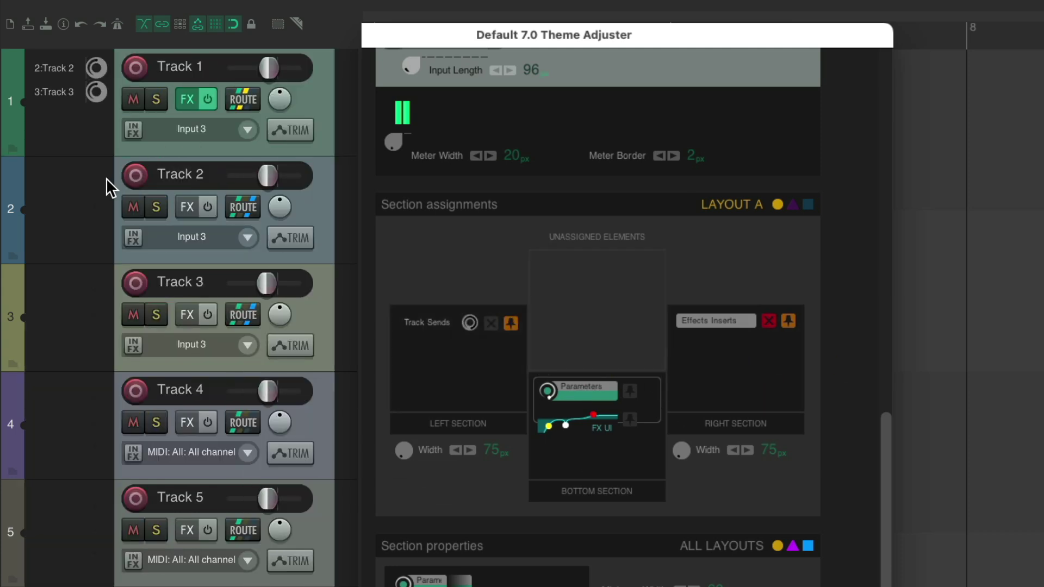
left_click(768, 321)
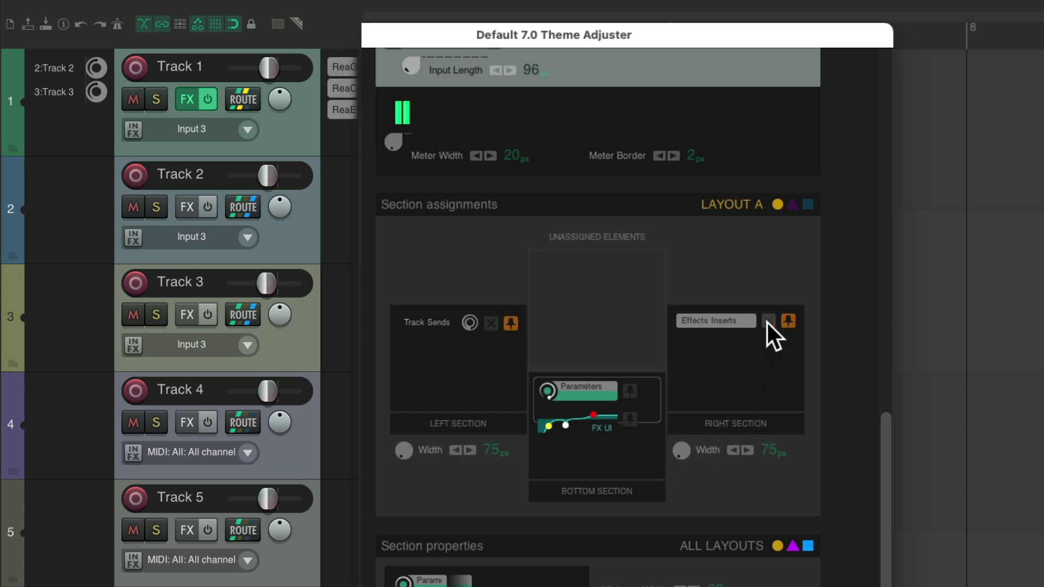
left_click_drag(681, 452, 676, 463)
left_click_drag(403, 450, 399, 466)
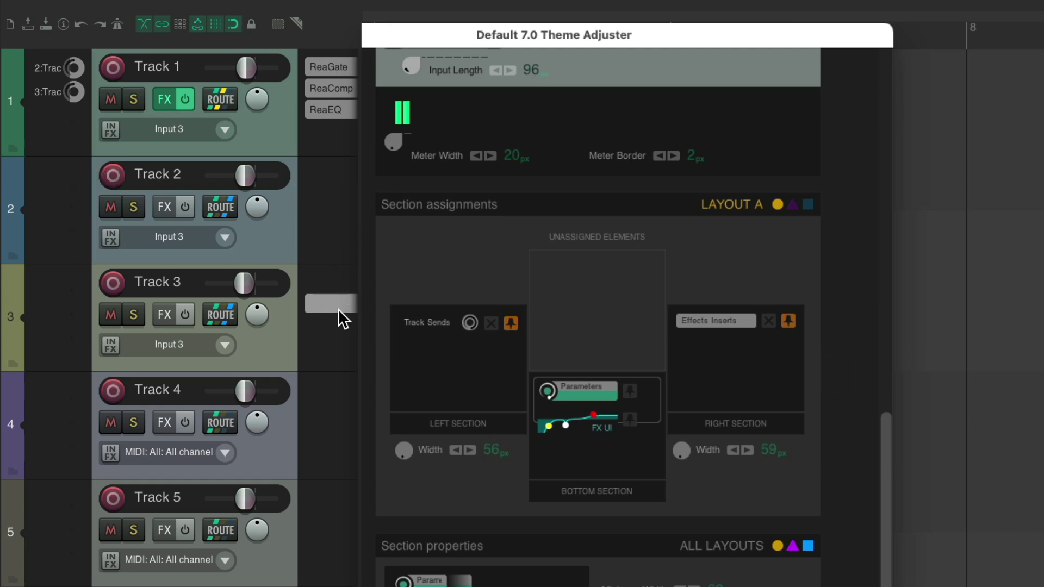
Test Empty Section Opacity, ending at 100, then disable Effects Inserts and Track Sends.
scroll(850, 527, "down", 6)
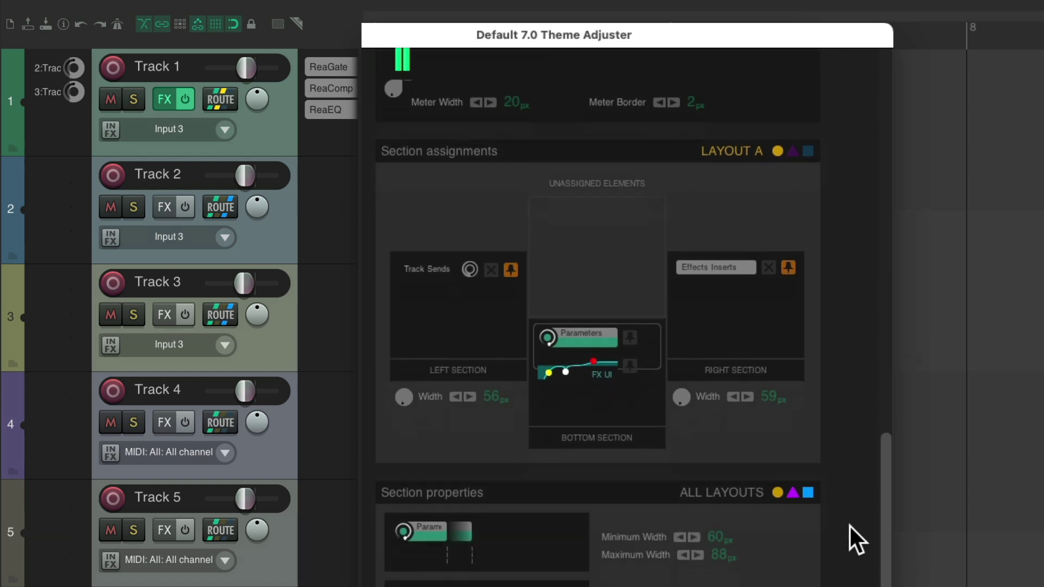
left_click_drag(582, 504, 601, 518)
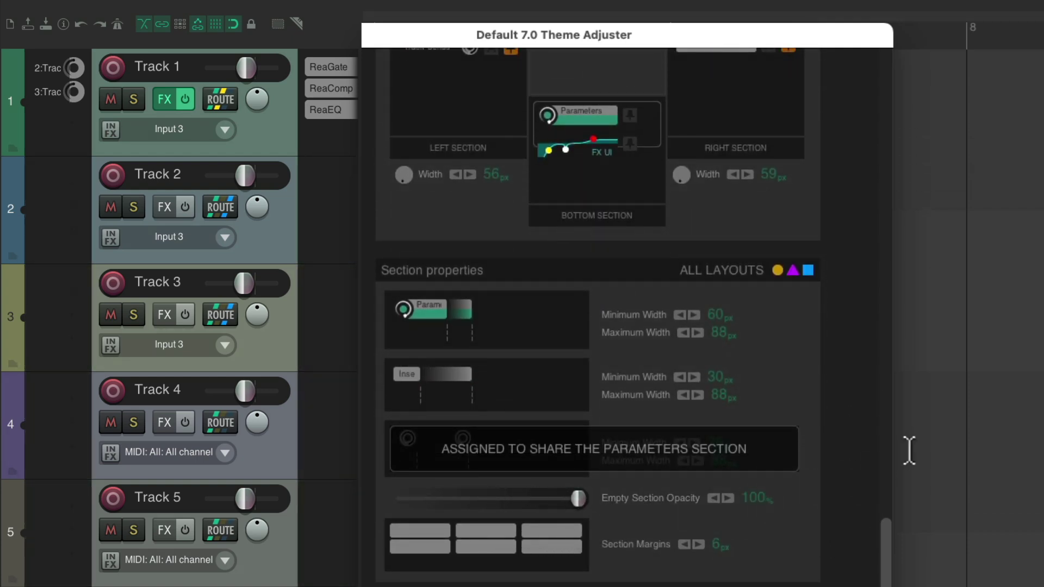
scroll(852, 513, "up", 7)
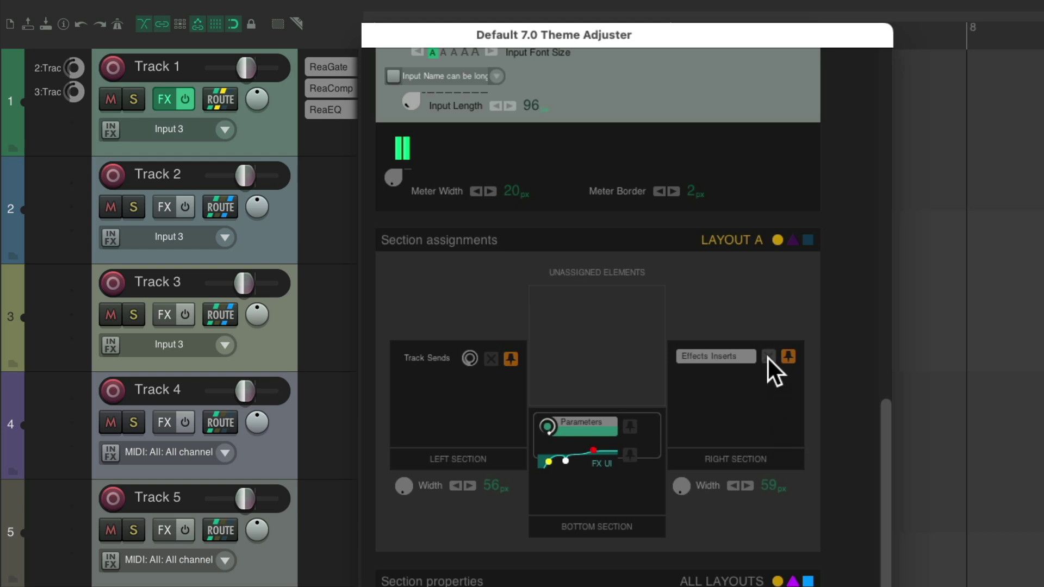
left_click(769, 358)
left_click(492, 360)
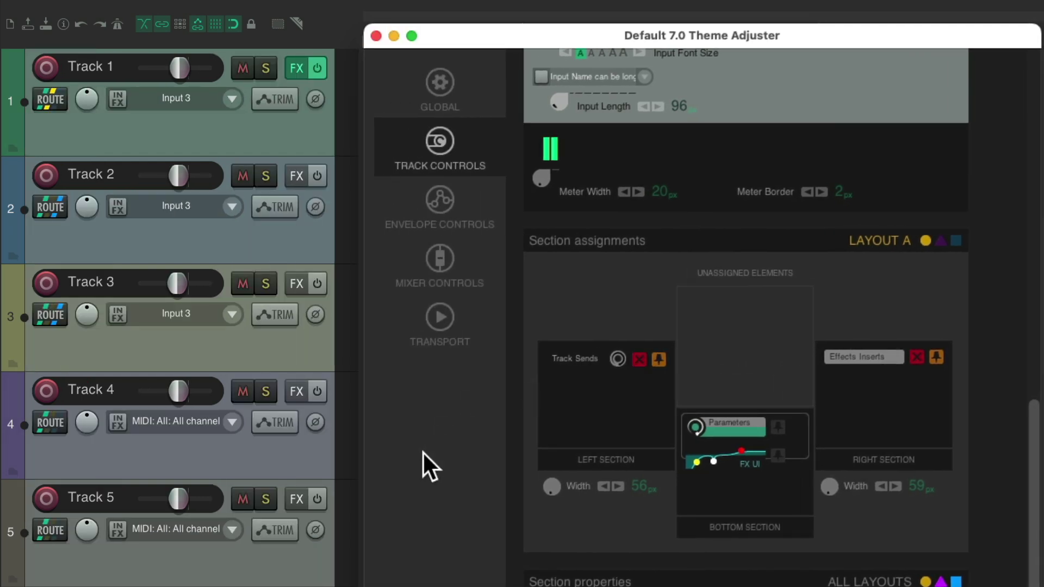
Open the Mixer and bring up the Theme Adjuster's Mixer Controls settings.
key("super+m")
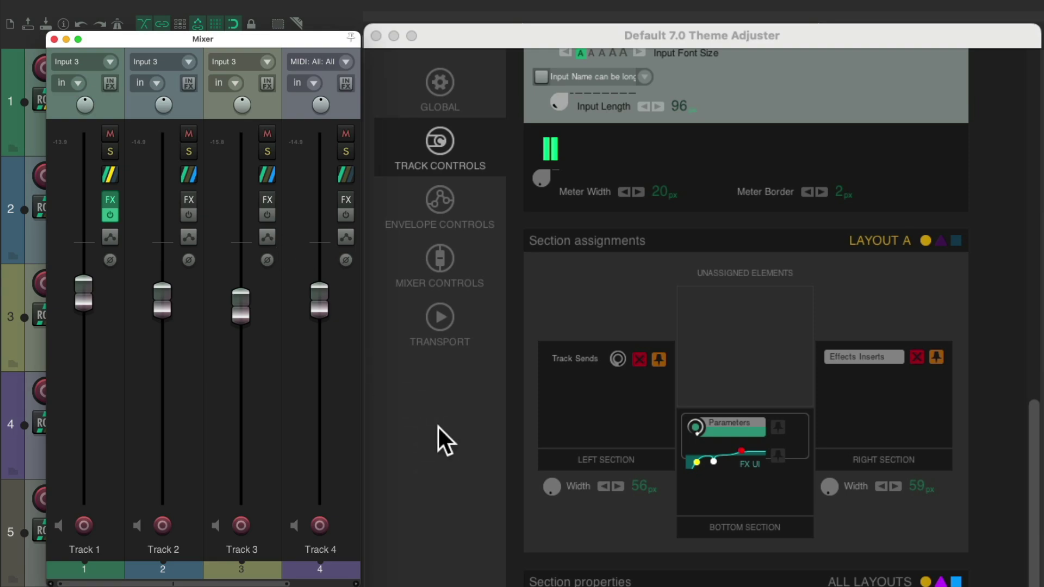
left_click(437, 267)
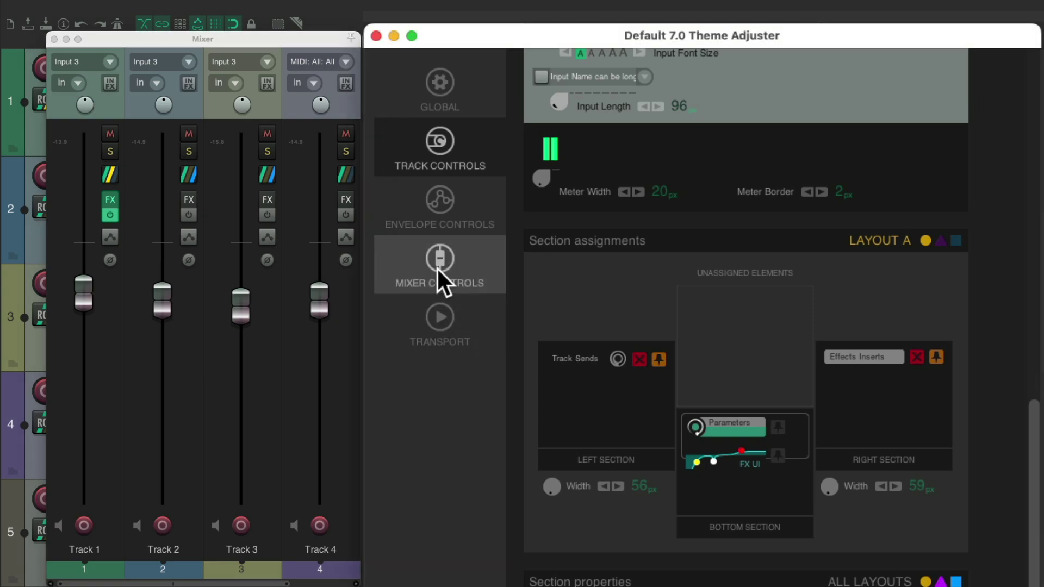
left_click(436, 267)
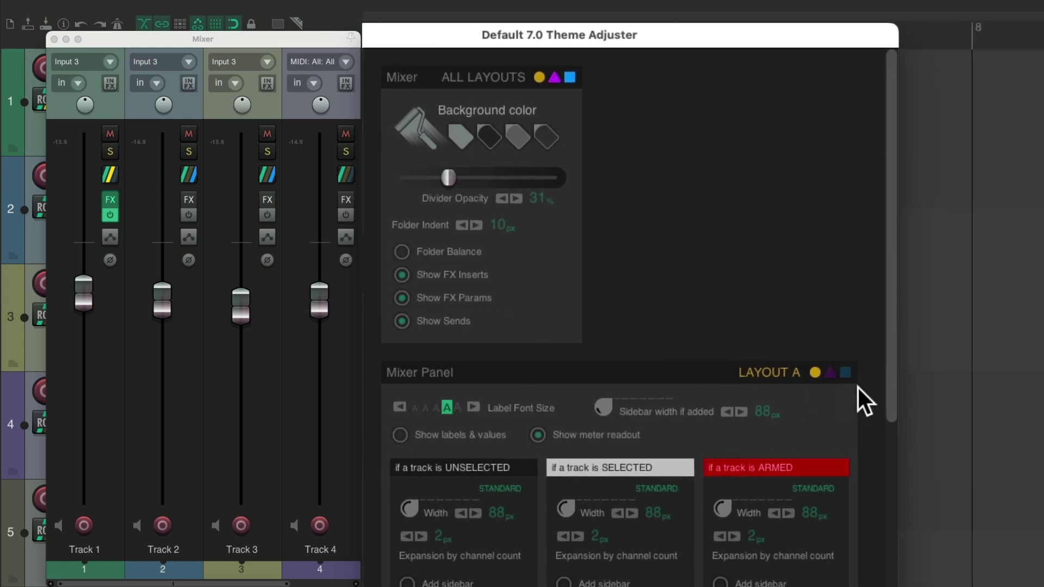
Pull down and reset Track 4's volume, then enable Show labels & values on mixer strips.
scroll(868, 400, "down", 3)
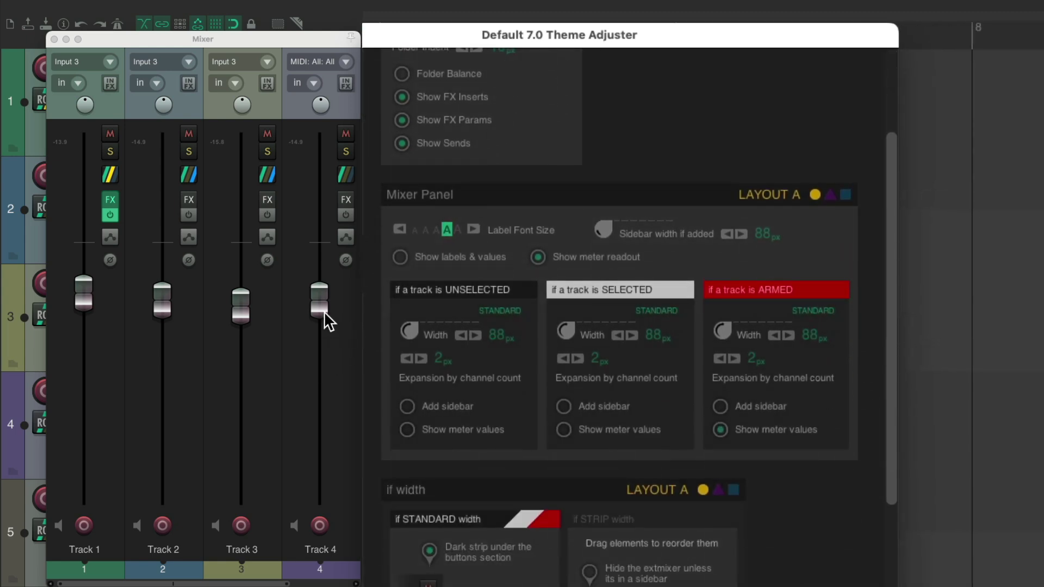
left_click_drag(323, 313, 309, 385)
double_click(309, 383)
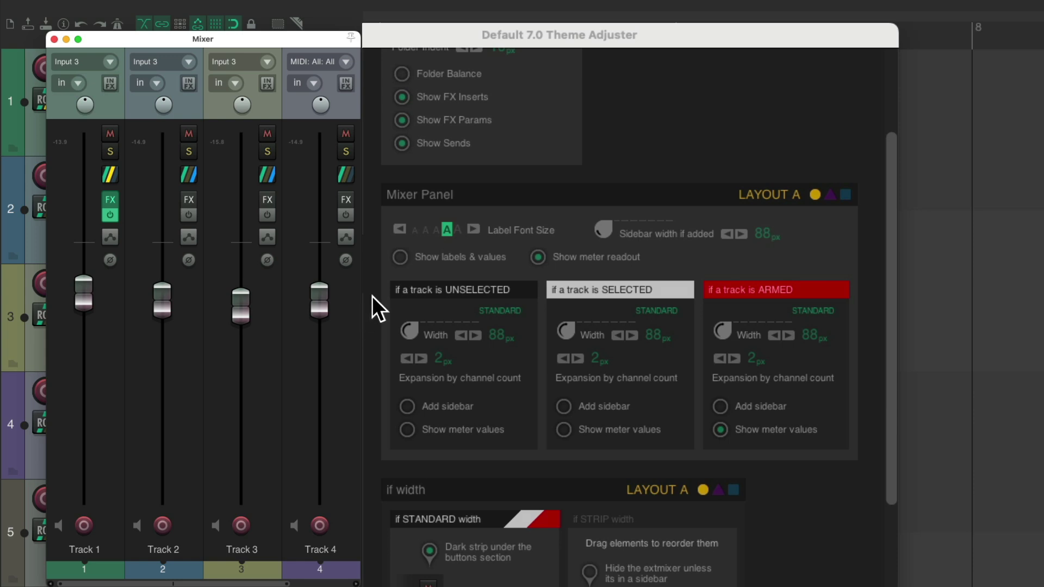
left_click(402, 259)
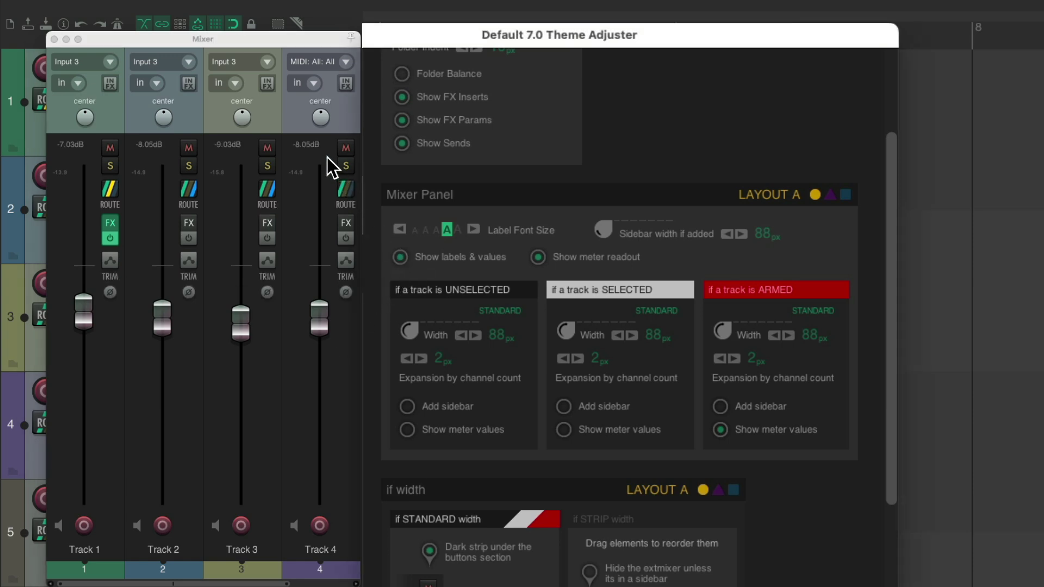
left_click_drag(315, 330, 323, 304)
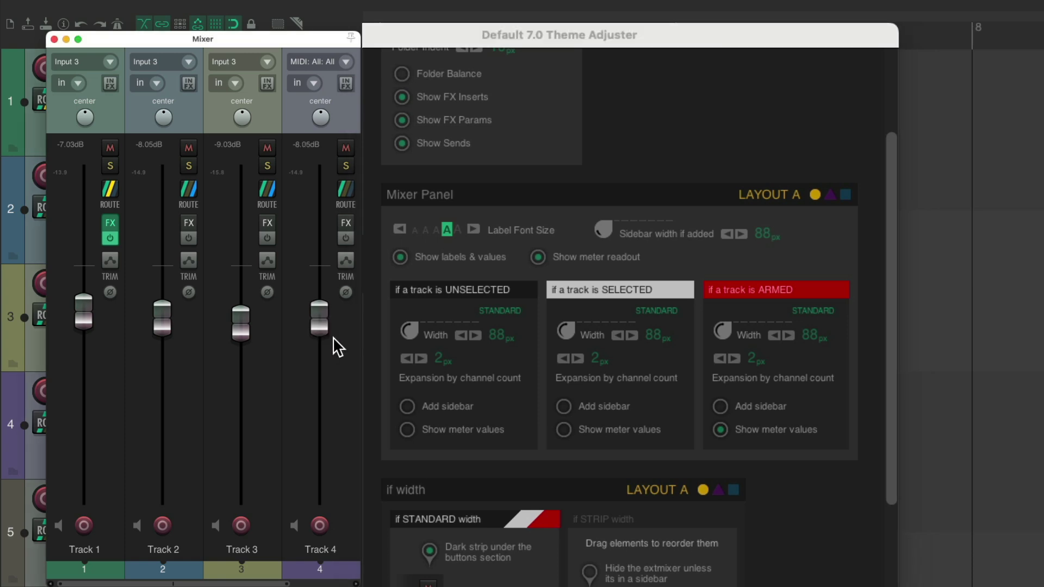
mouse_move(325, 118)
left_mouse_down()
mouse_move(326, 174)
mouse_move(322, 116)
left_mouse_up()
left_click(398, 256)
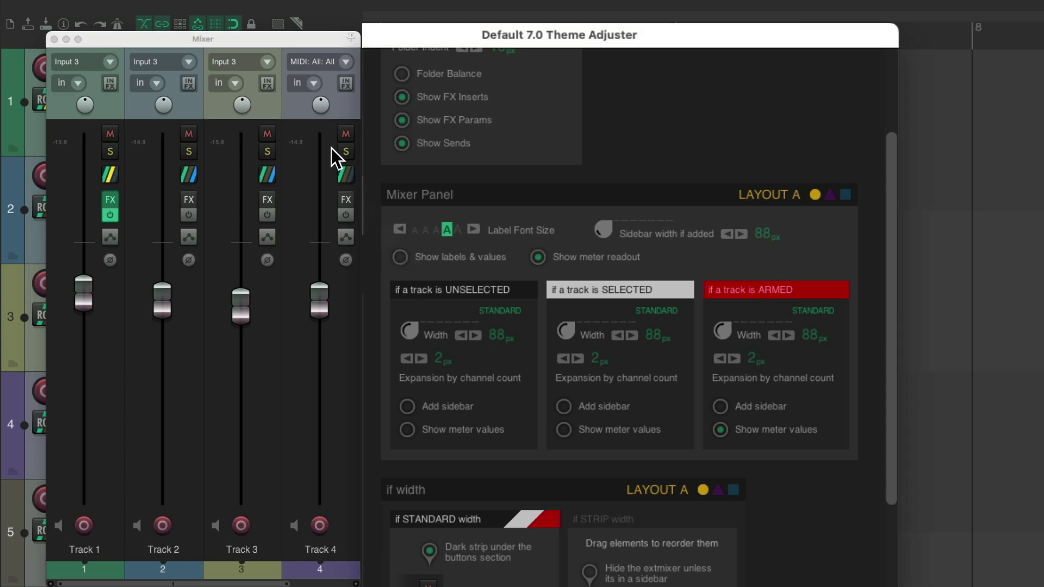
left_click(398, 257)
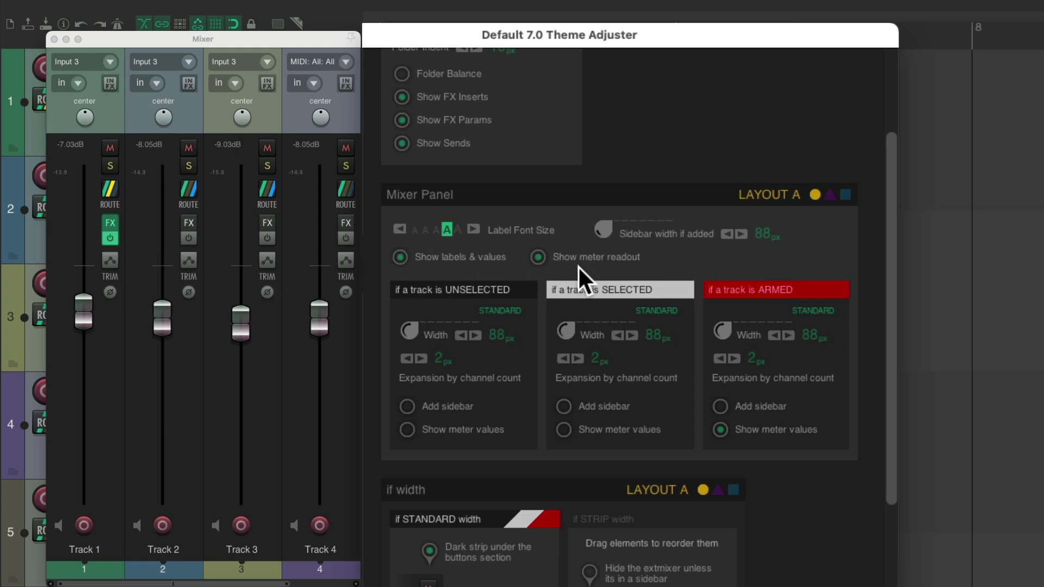
left_click(538, 258)
left_click(537, 257)
left_click(404, 257)
left_click(403, 257)
mouse_move(319, 318)
left_mouse_down()
mouse_move(316, 360)
mouse_move(314, 315)
left_mouse_up()
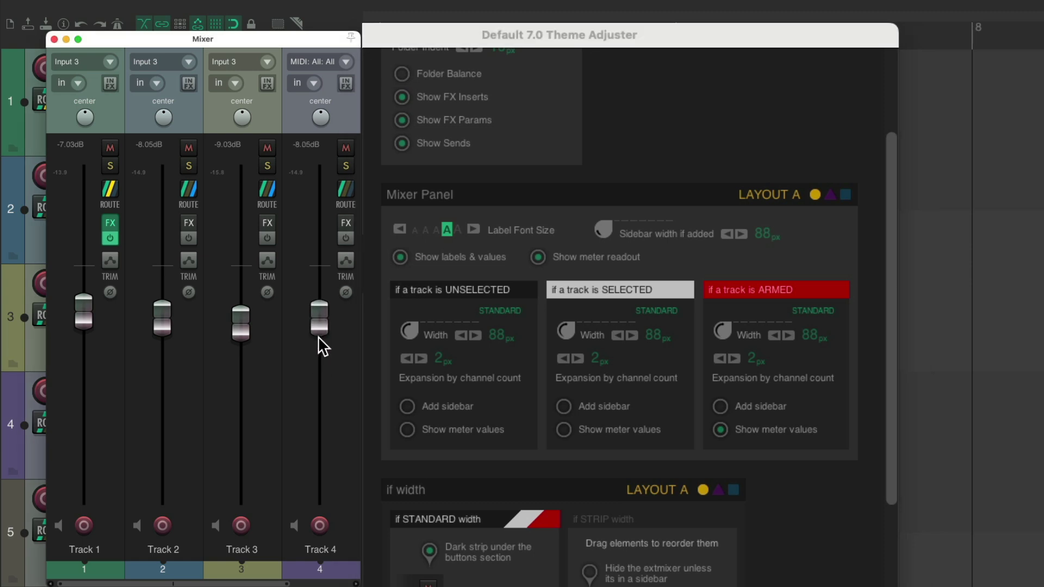
Close the Mixer, select Track 1 and raise its volume from -7.03dB to -3.63dB.
key("super+m")
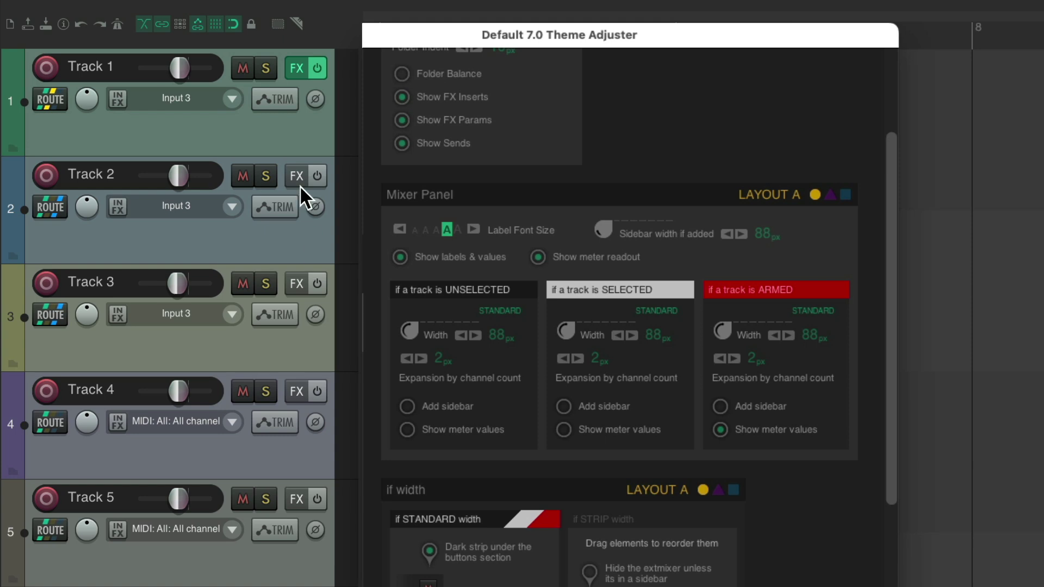
left_click(294, 137)
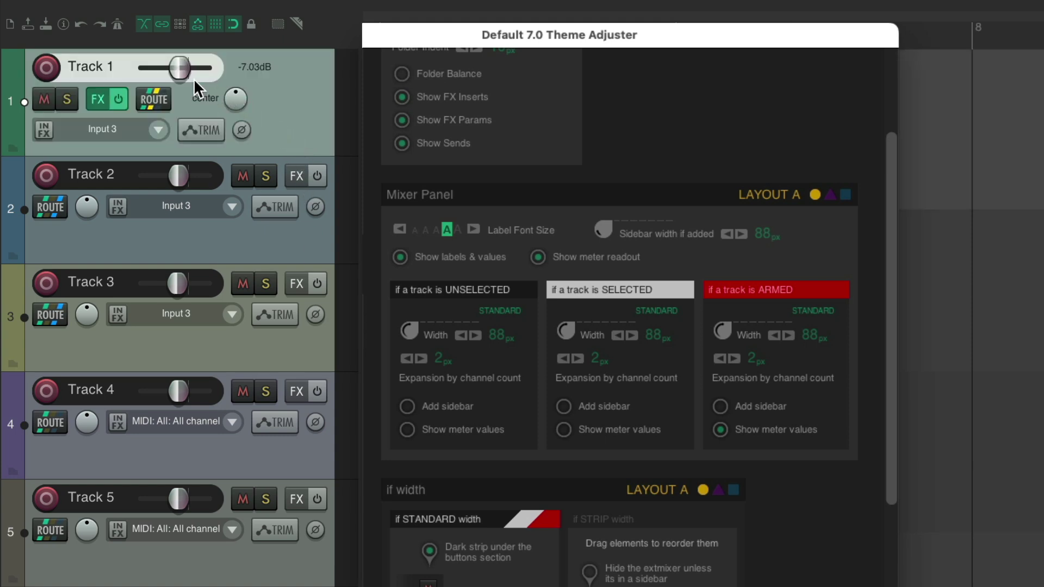
mouse_move(194, 79)
left_mouse_down()
mouse_move(179, 72)
mouse_move(189, 84)
mouse_move(177, 84)
mouse_move(193, 83)
mouse_move(175, 84)
mouse_move(190, 82)
mouse_move(180, 82)
mouse_move(191, 96)
left_mouse_up()
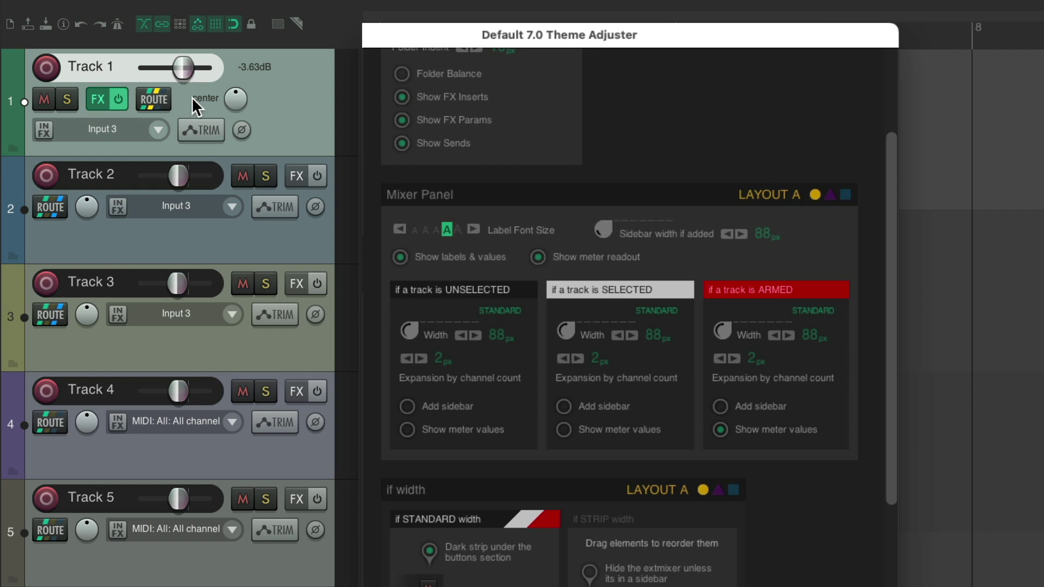